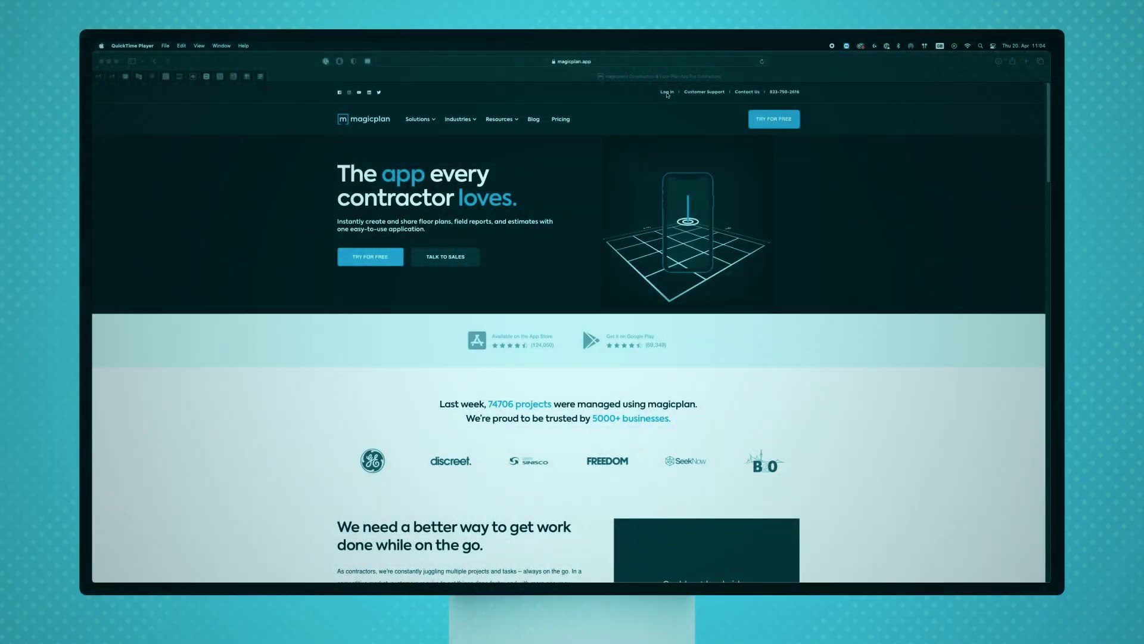
# Step: Sign in to magicplan, download 'Project 2 - Ground Floor.obj' from Project 2's exports, and return to the projects list
pyautogui.click(667, 93)
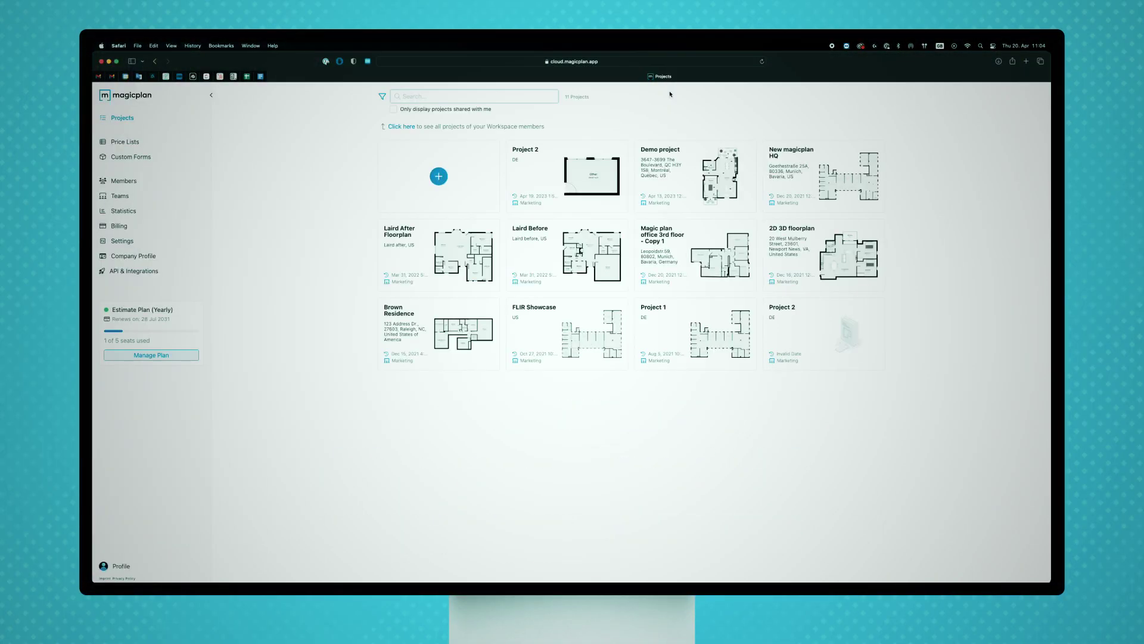
pyautogui.click(561, 185)
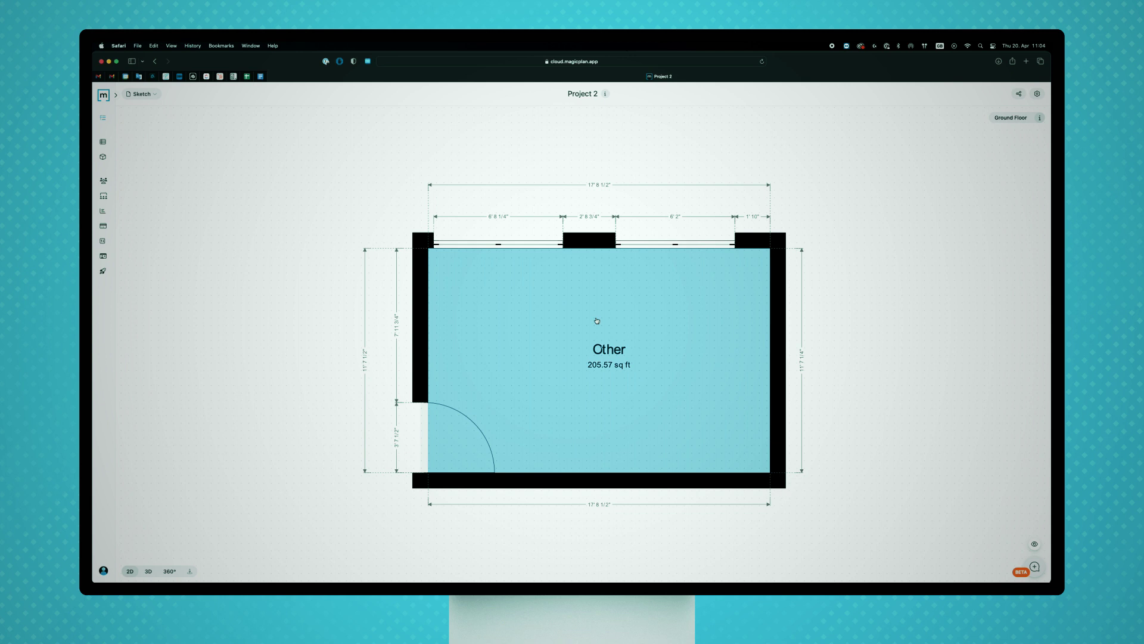
pyautogui.click(1019, 94)
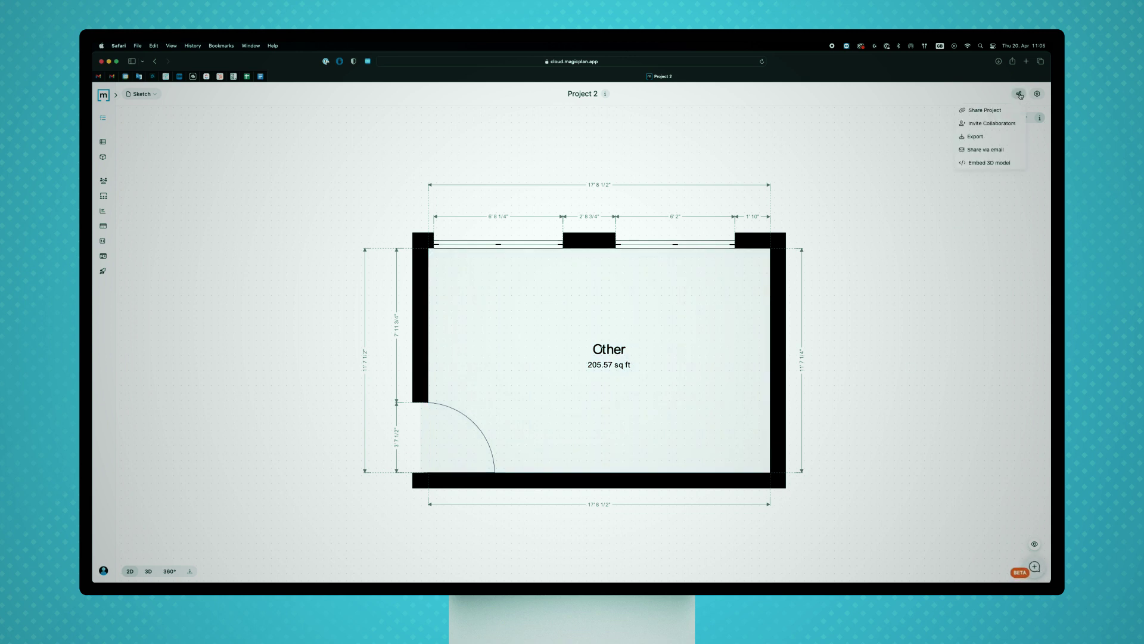
pyautogui.click(991, 141)
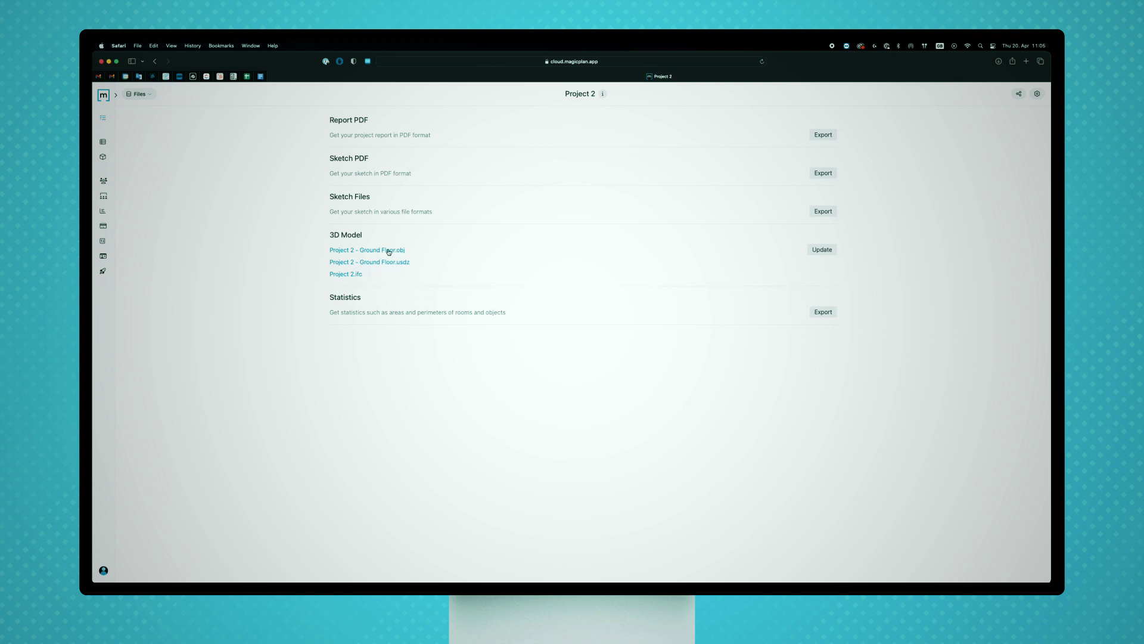
pyautogui.click(389, 251)
pyautogui.click(103, 96)
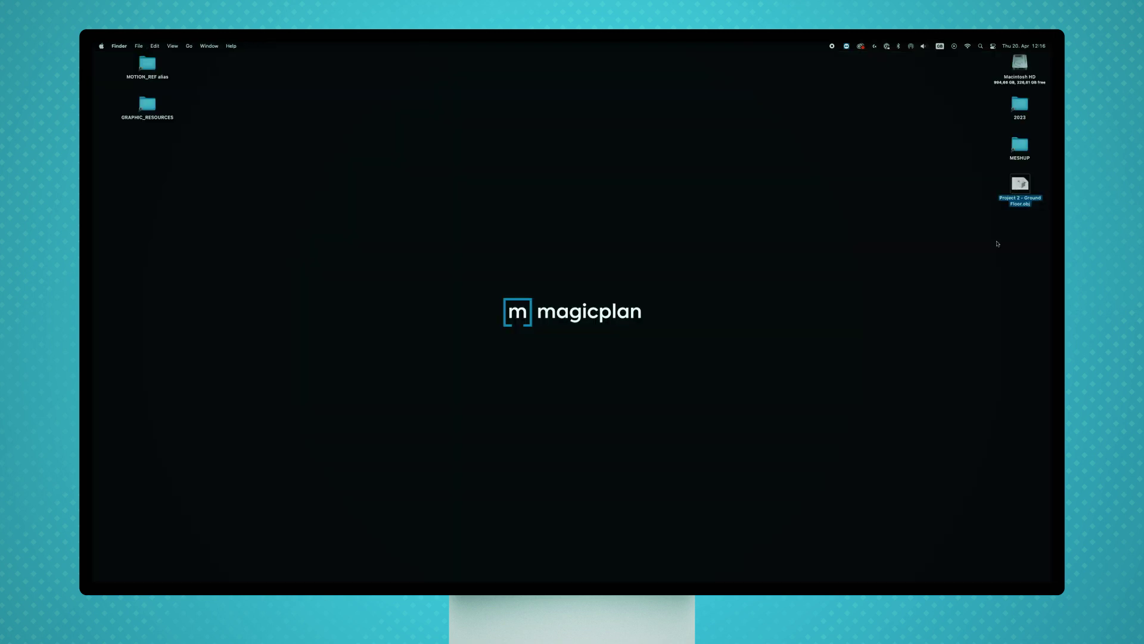
# Step: Quick Look the Ground Floor OBJ, rotate it to see the windowed wall, then launch SketchUp
pyautogui.press('space')
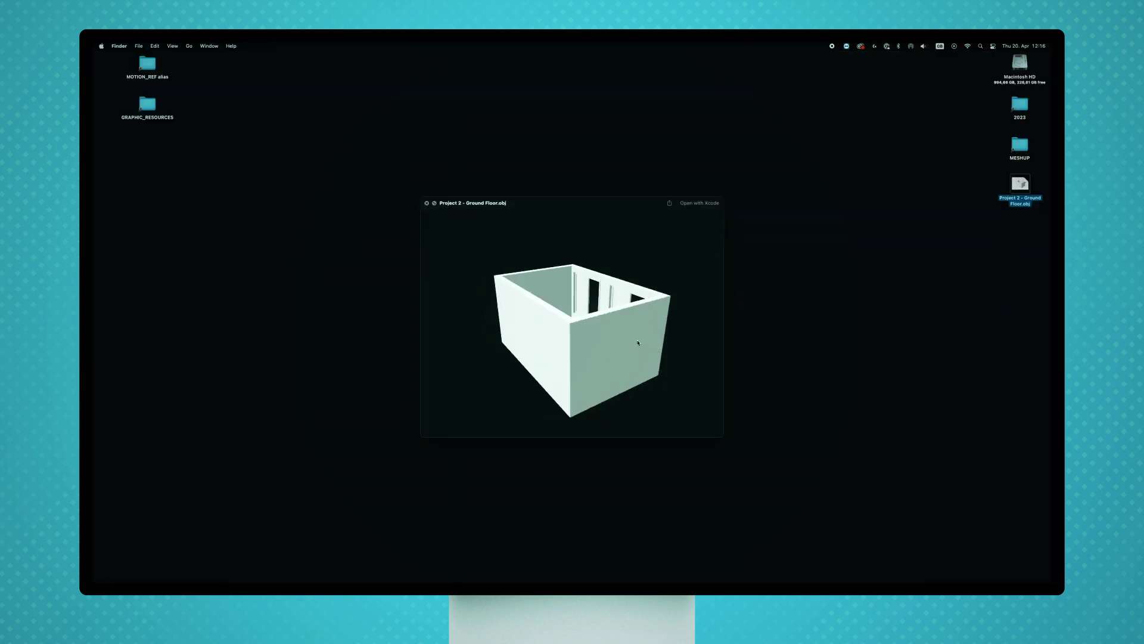
pyautogui.moveTo(638, 343); pyautogui.dragTo(618, 310)
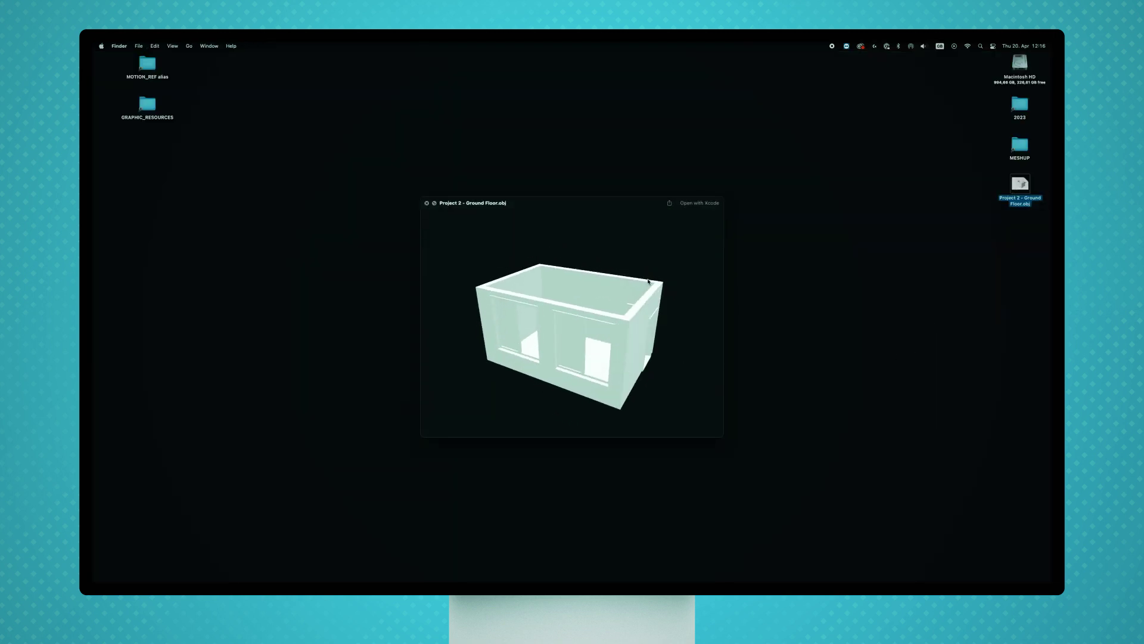
pyautogui.press('space')
pyautogui.click(960, 301)
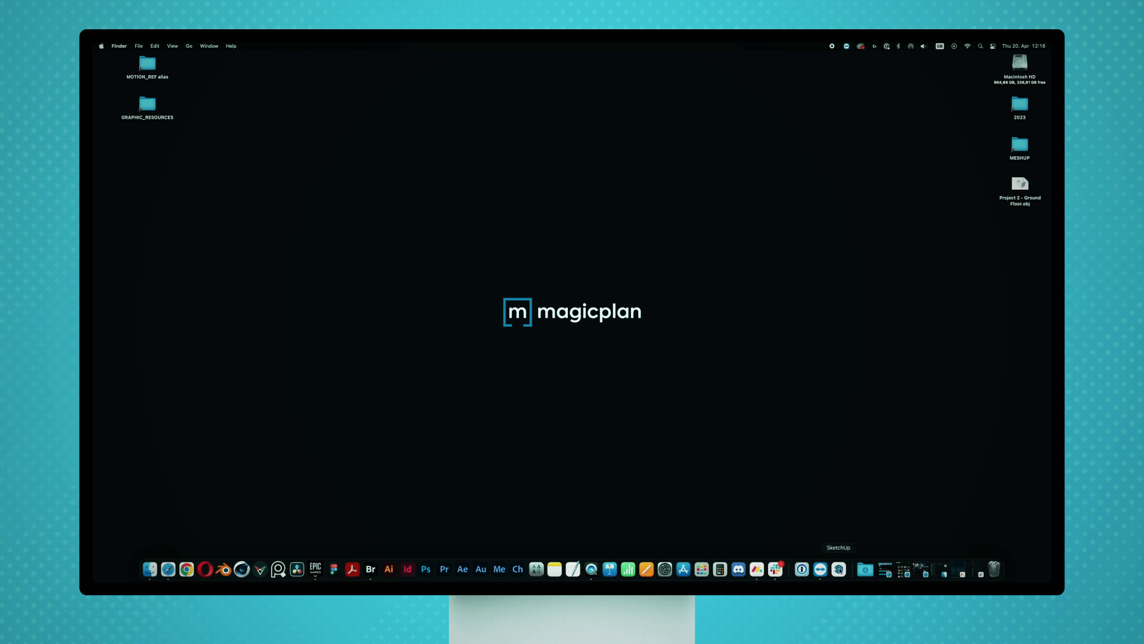
pyautogui.click(839, 569)
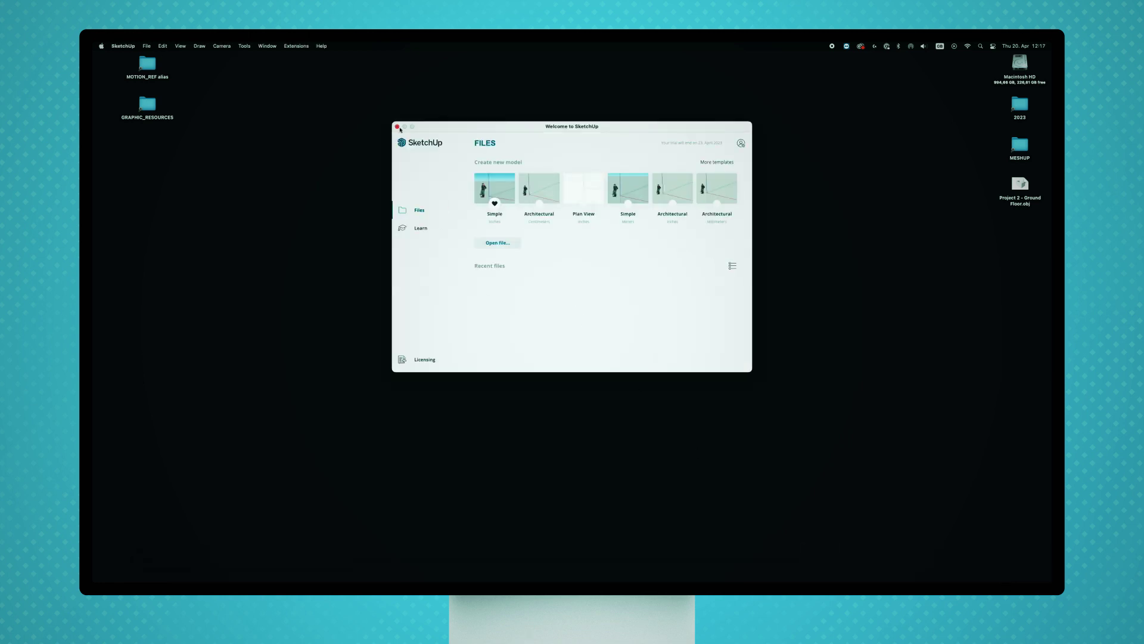
# Step: Search the Extension Warehouse for 'quad' and install QuadFace Tools
pyautogui.click(398, 127)
pyautogui.click(294, 46)
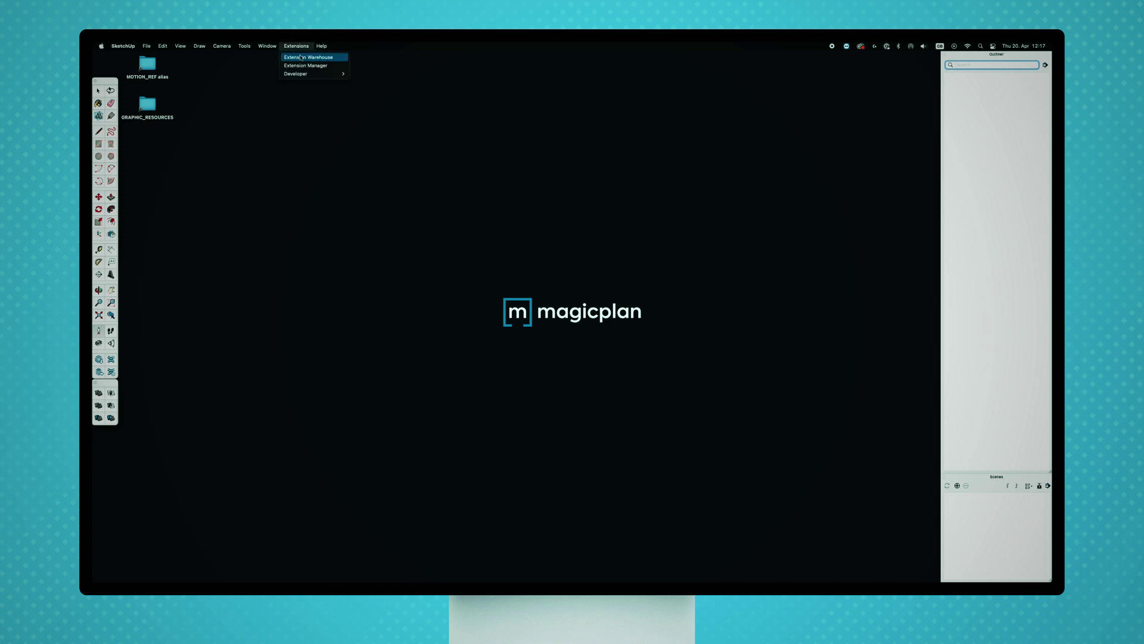
pyautogui.click(301, 56)
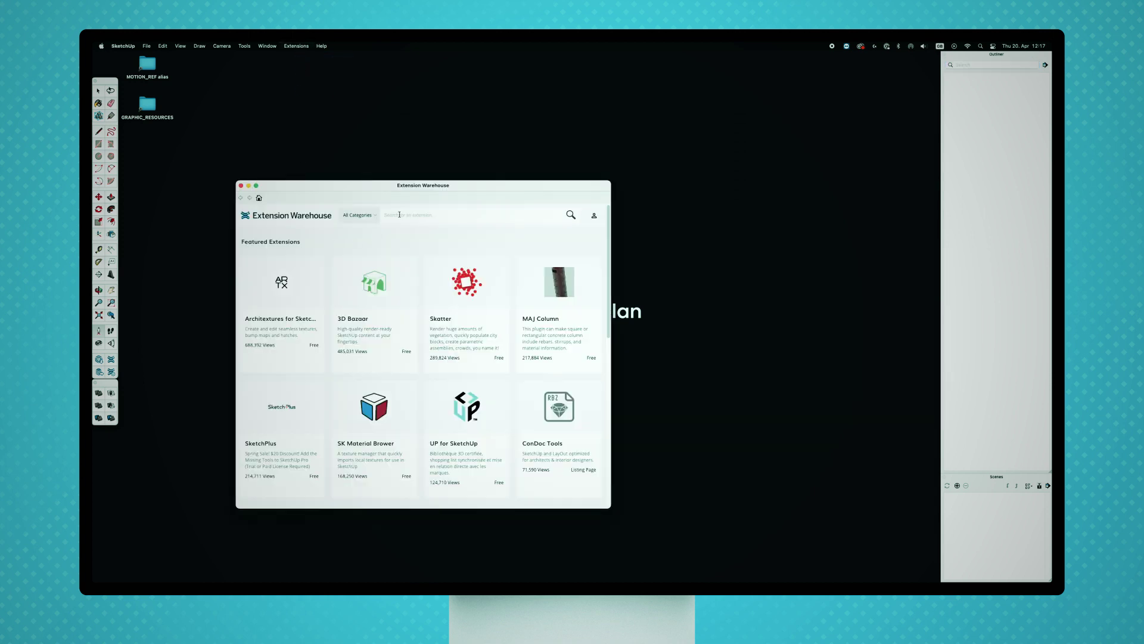
pyautogui.write('quad')
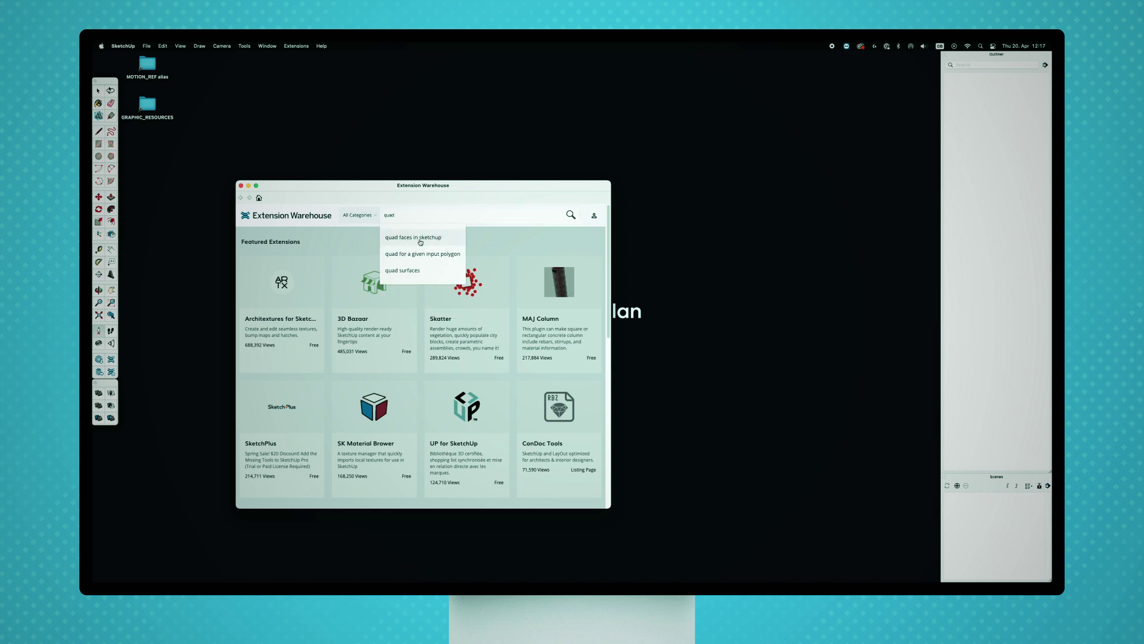
pyautogui.click(421, 242)
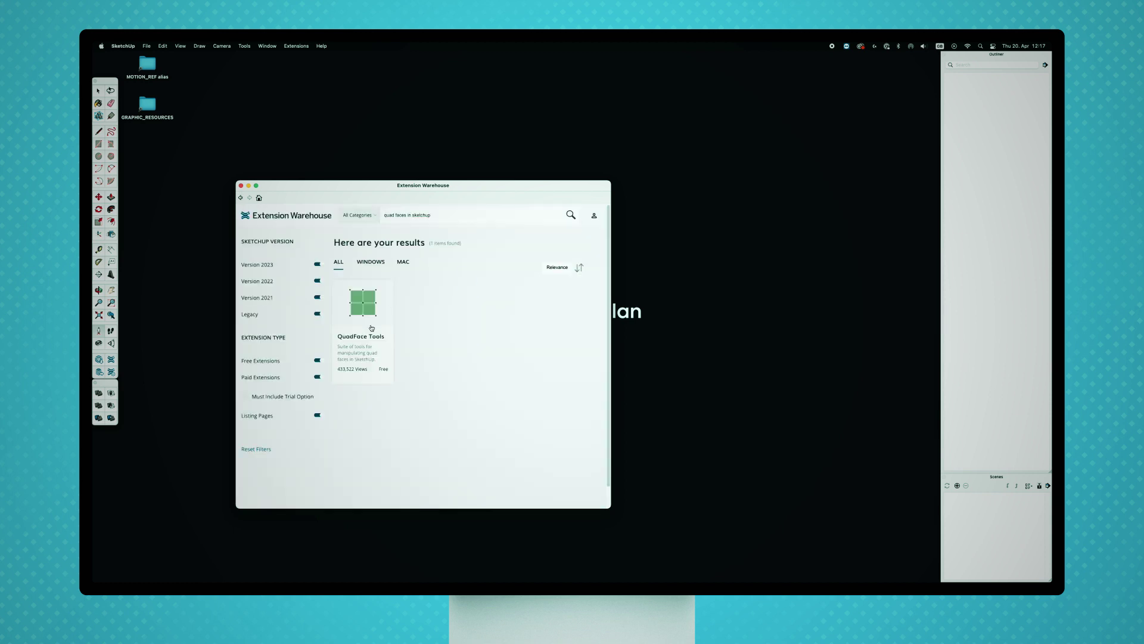
pyautogui.click(372, 327)
pyautogui.scroll(-3, 466, 439)
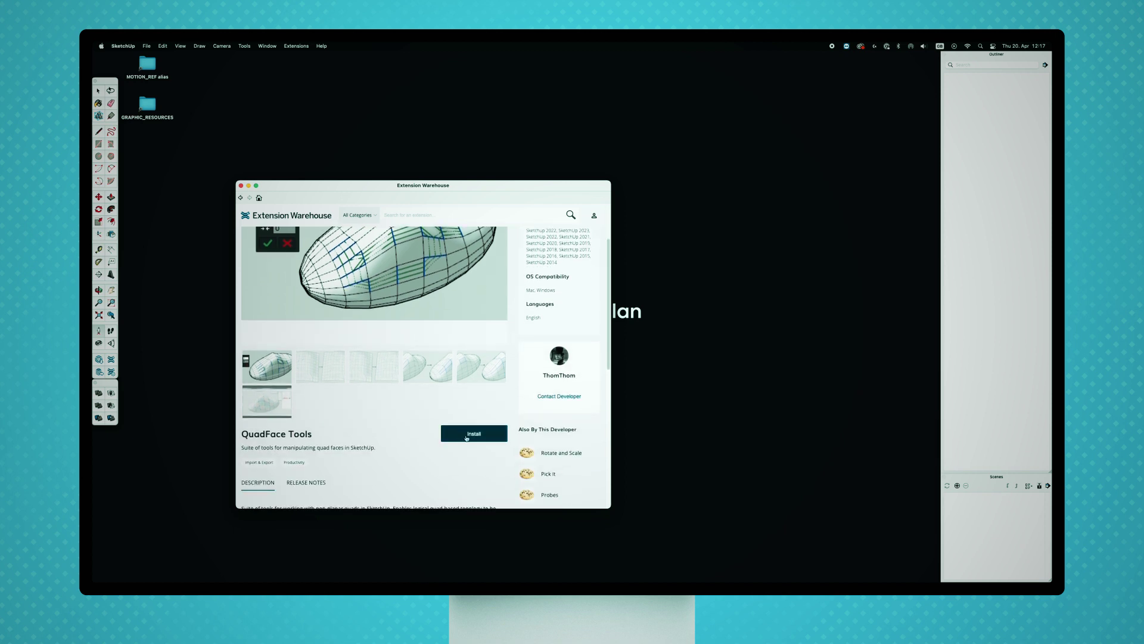
pyautogui.click(482, 436)
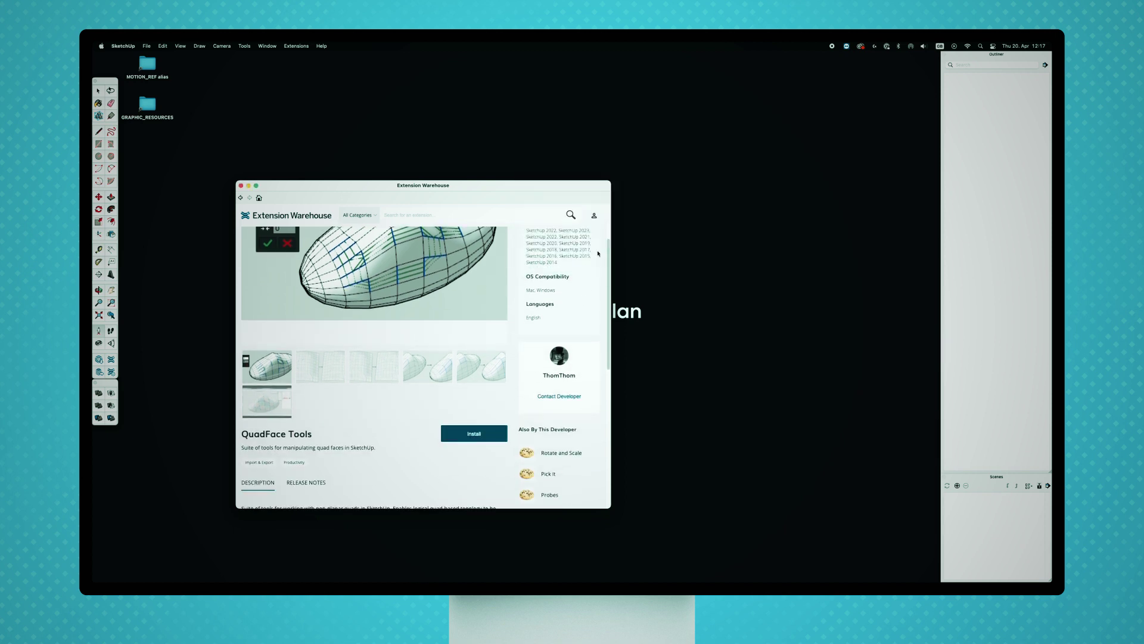
pyautogui.click(598, 254)
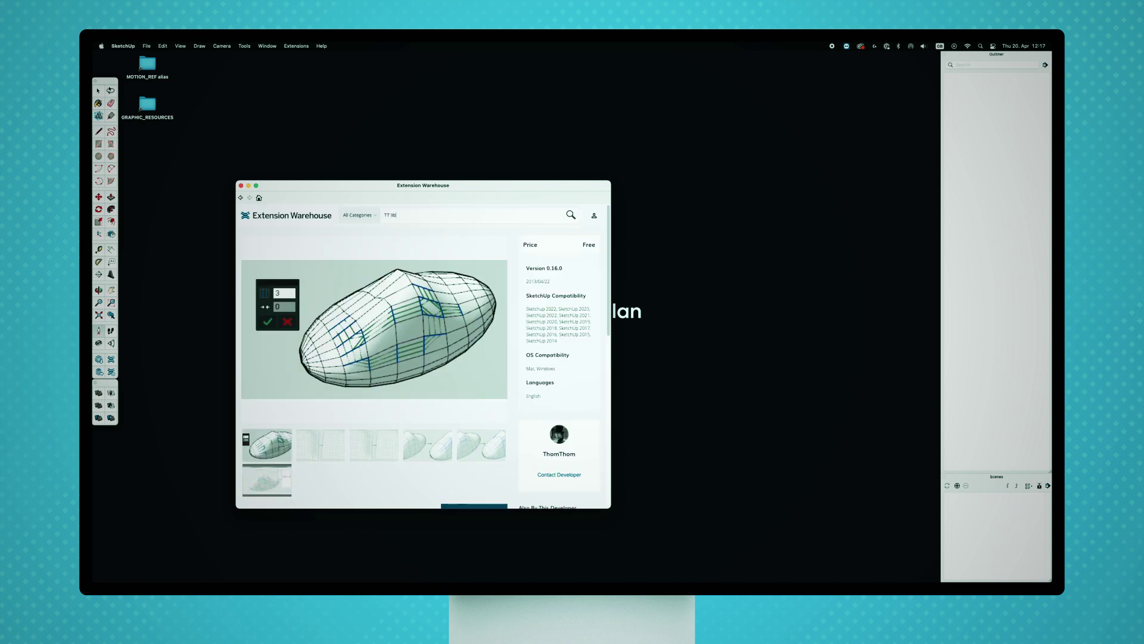
# Step: Find and install TT_Lib², then close the Extension Warehouse
pyautogui.click(572, 217)
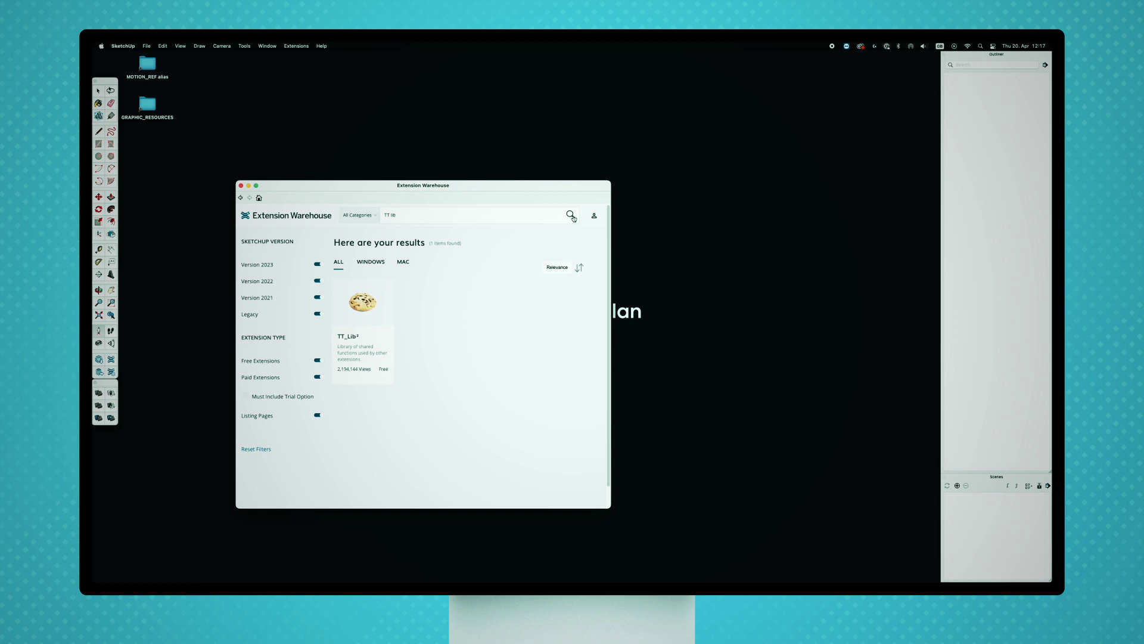
pyautogui.click(375, 340)
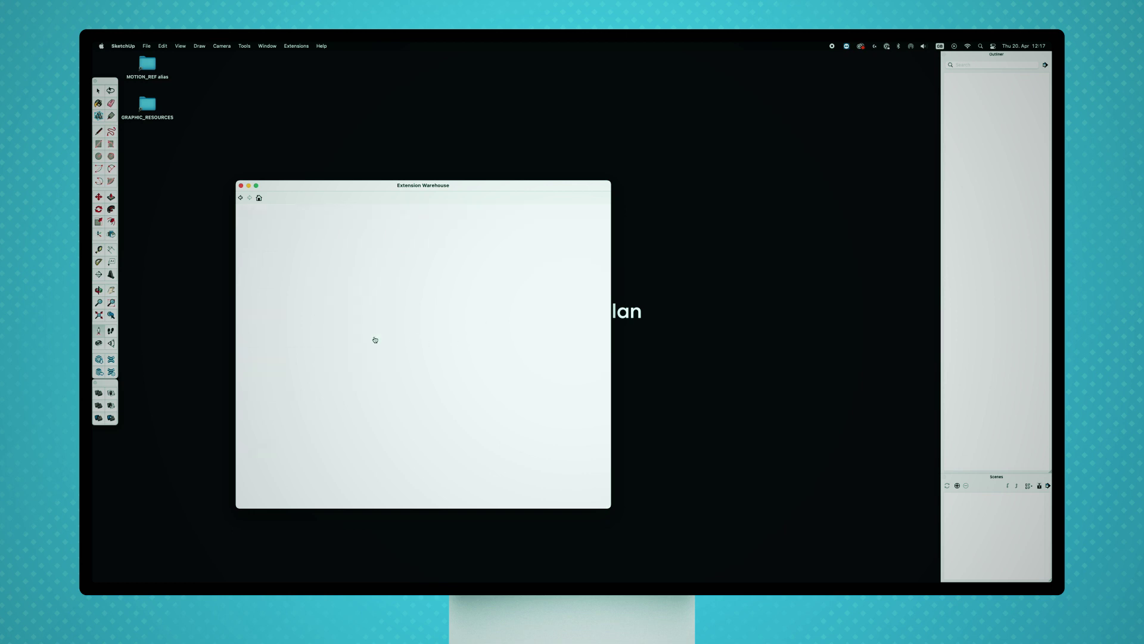
pyautogui.scroll(-2, 587, 416)
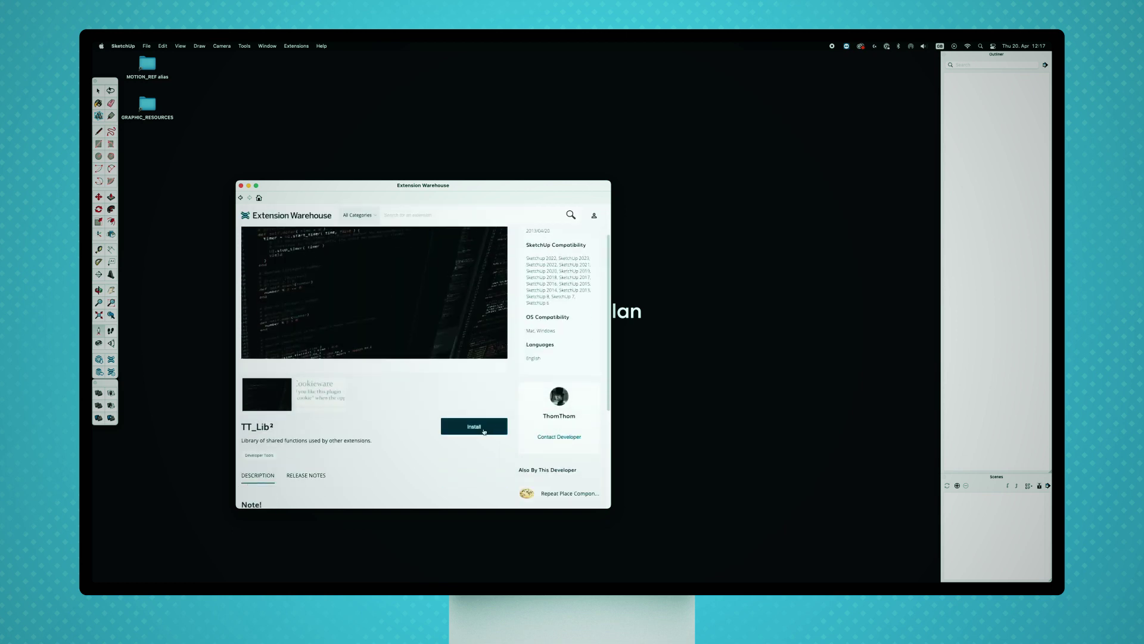
pyautogui.click(483, 427)
pyautogui.click(594, 250)
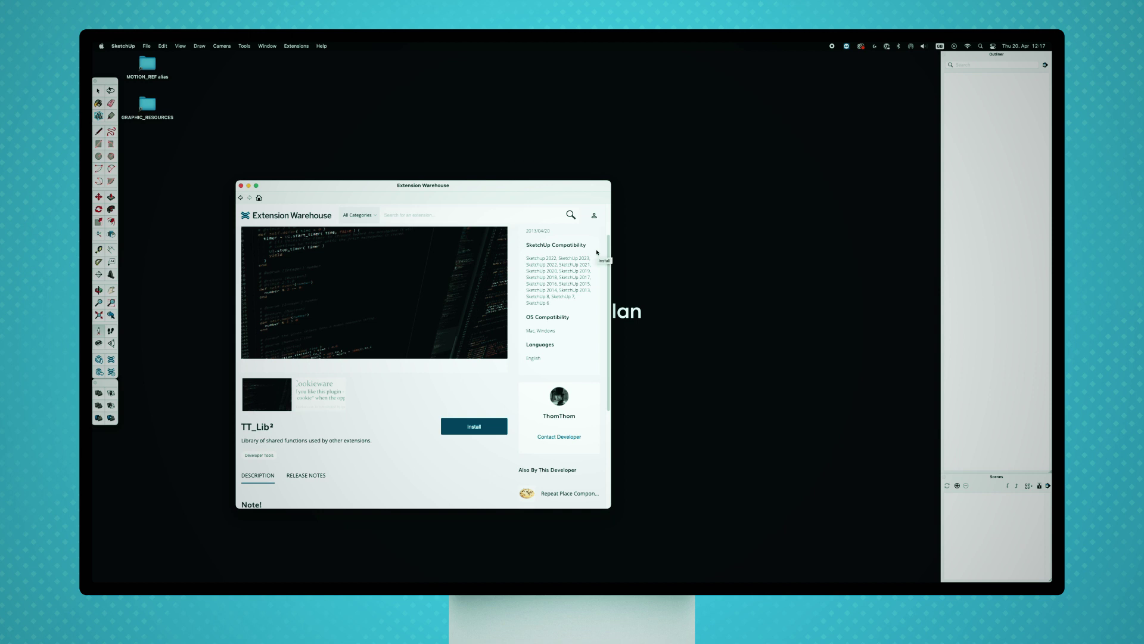
pyautogui.click(571, 233)
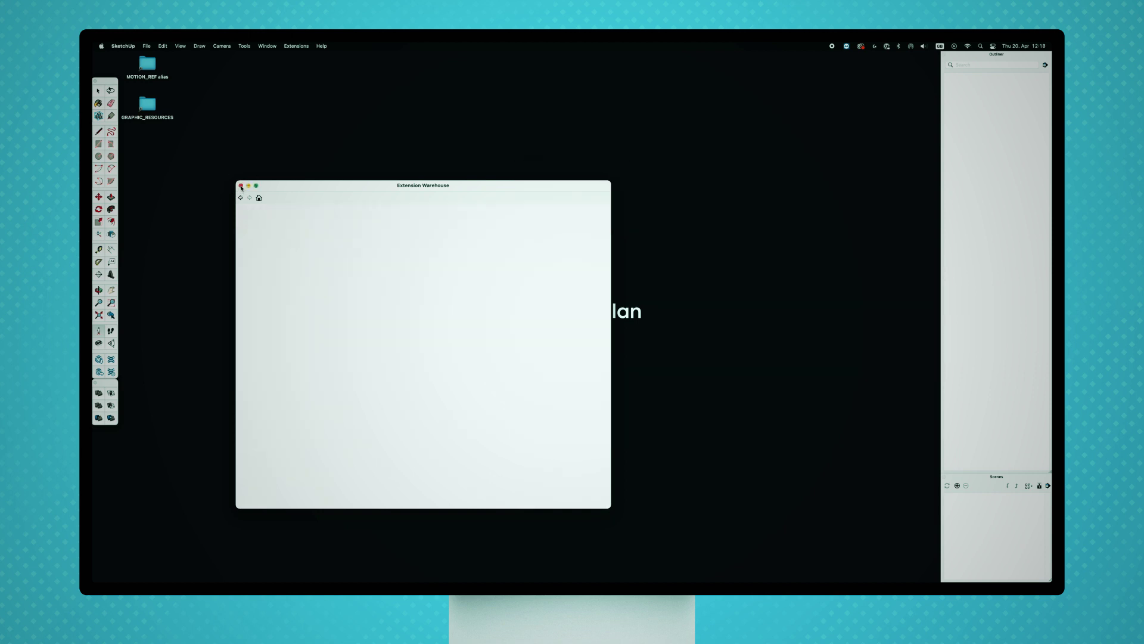
pyautogui.click(242, 186)
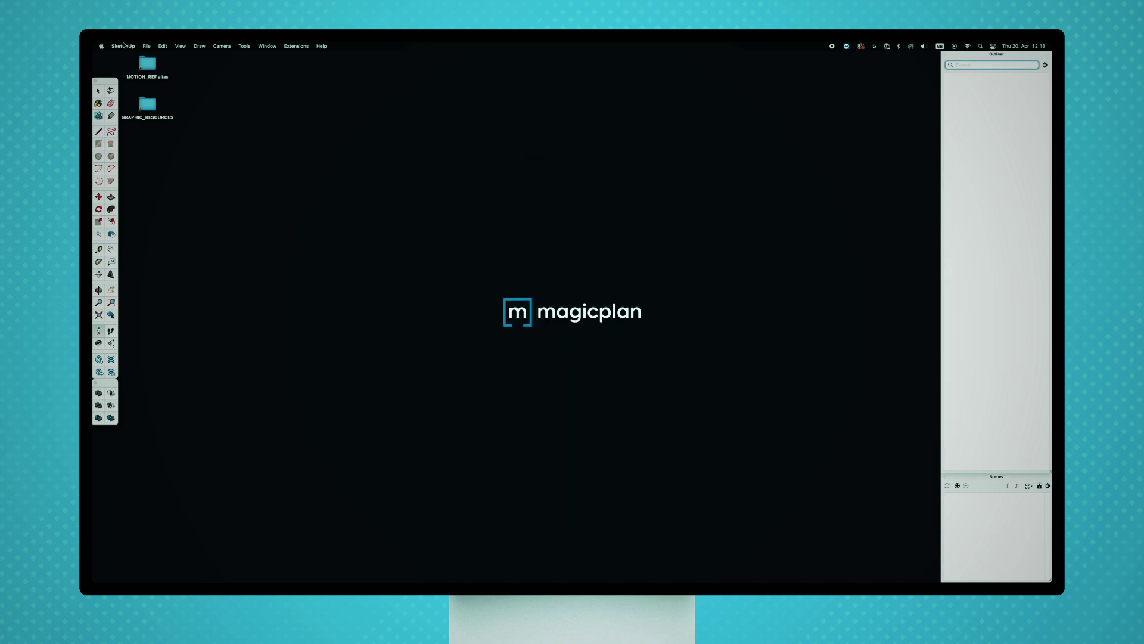
# Step: Quit and relaunch SketchUp, starting a new model from the Architectural template
pyautogui.click(124, 45)
pyautogui.click(143, 140)
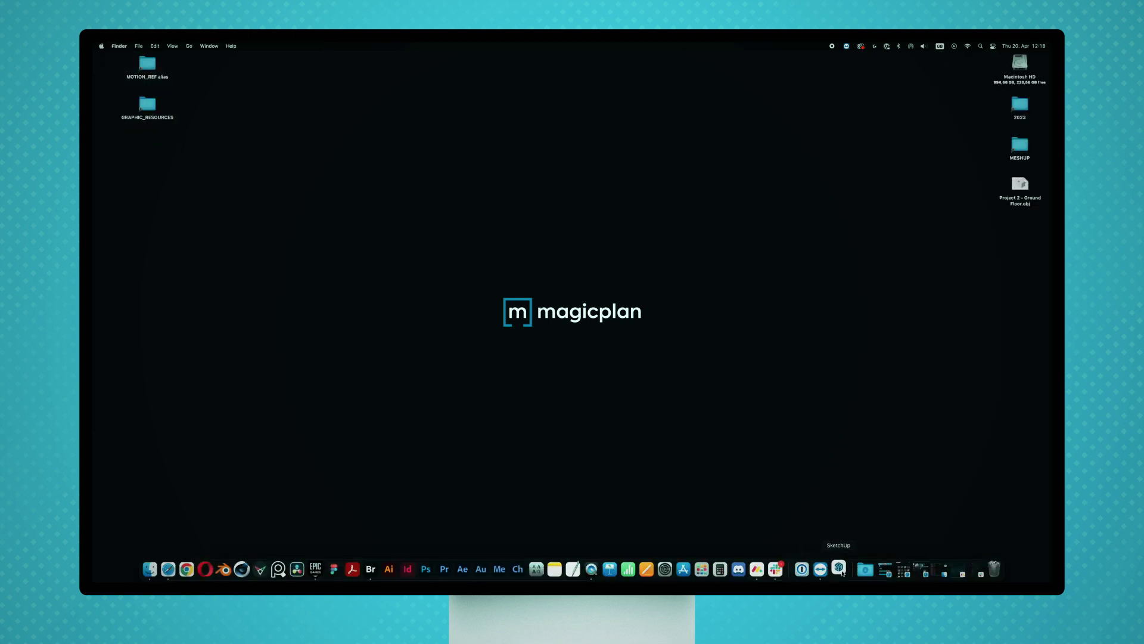
pyautogui.click(840, 570)
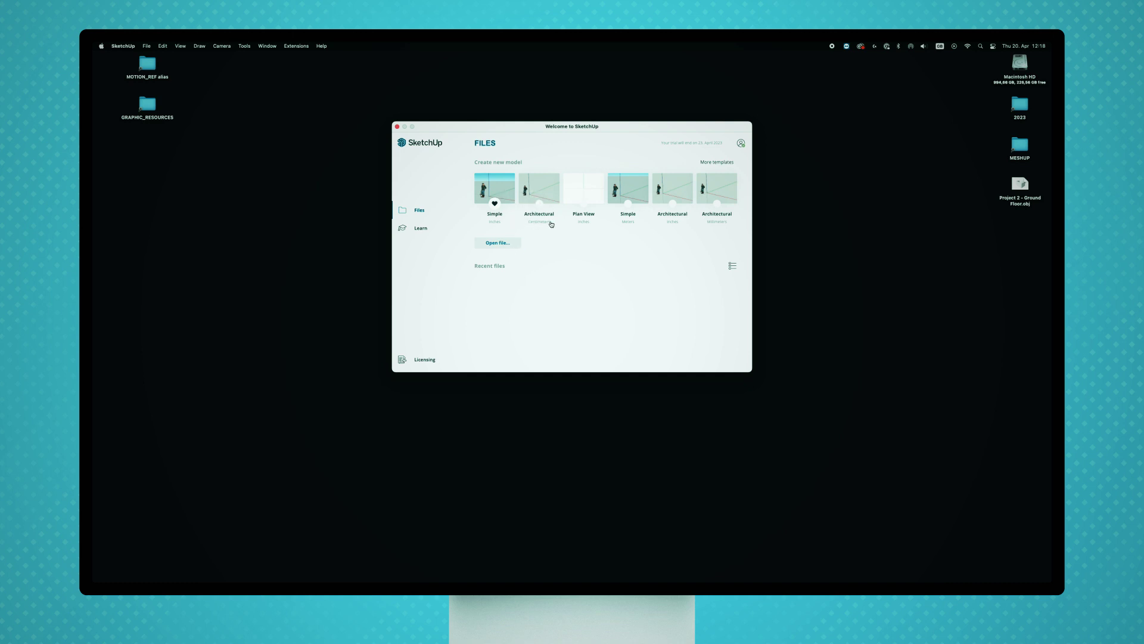
pyautogui.click(547, 194)
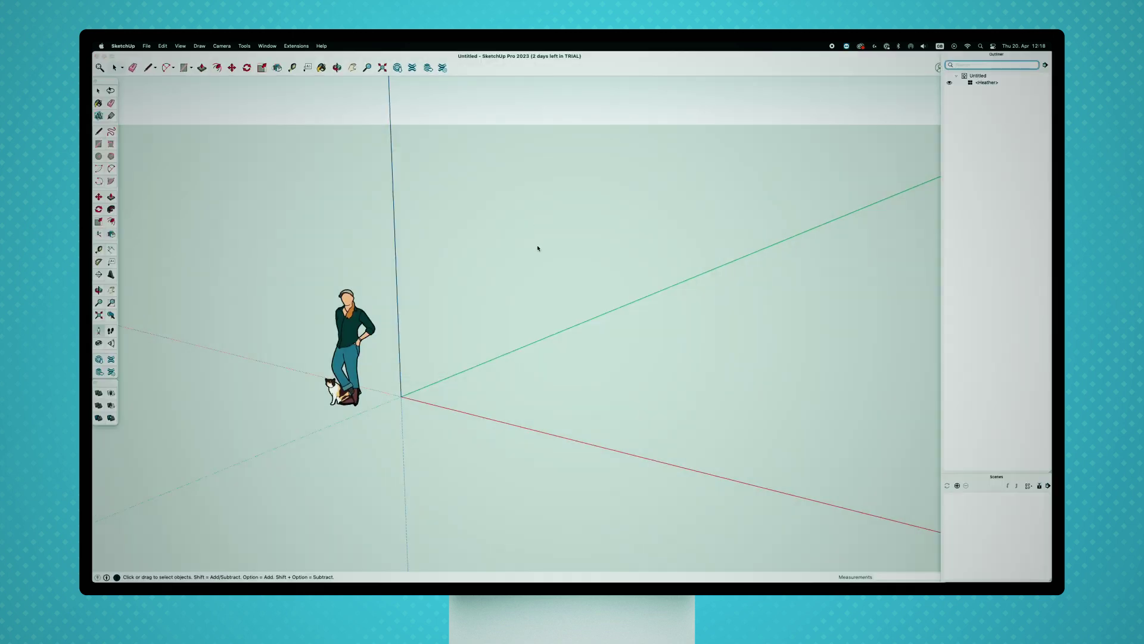
# Step: Select and delete the sample human figure
pyautogui.moveTo(425, 323)
pyautogui.keyDown('shift'); pyautogui.mouseDown(button='middle')
pyautogui.moveTo(577, 286)
pyautogui.moveTo(577, 309)
pyautogui.mouseUp(button='middle'); pyautogui.keyUp('shift')
pyautogui.press('super+a')
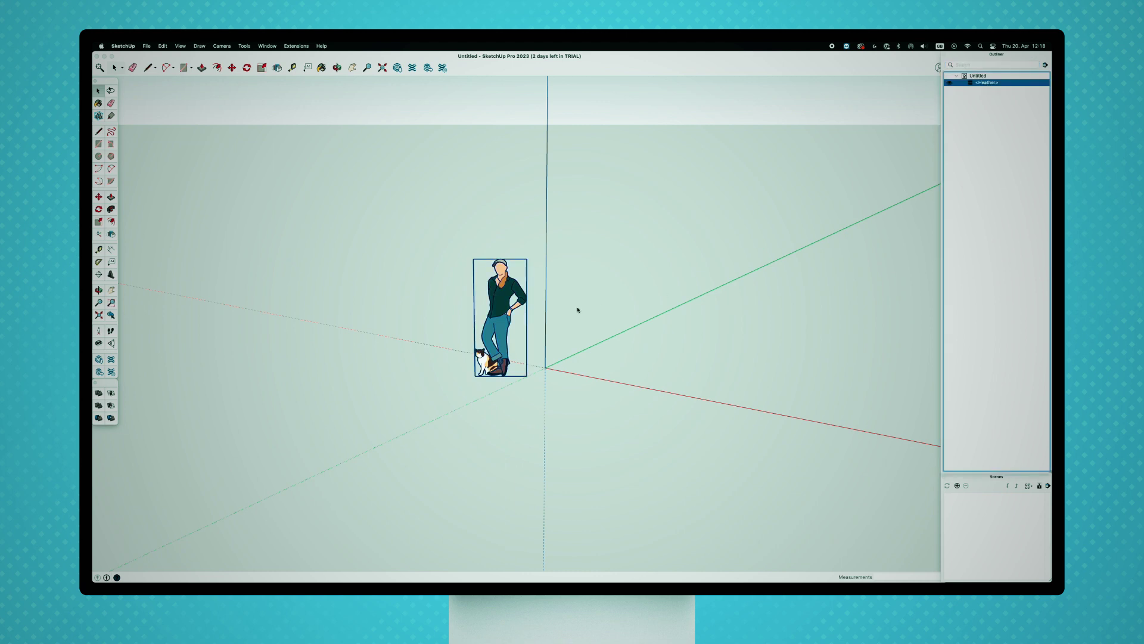
pyautogui.press('Delete')
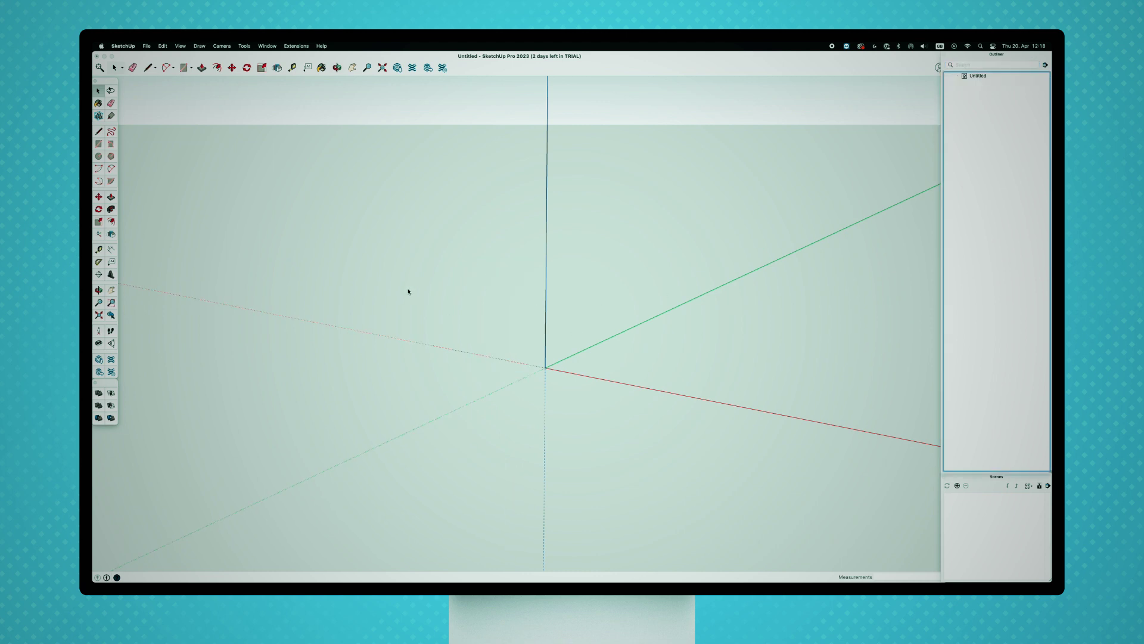
# Step: Start an OBJ import and pick Desktop > Project 2 - Ground Floor.obj
pyautogui.keyDown('shift'); pyautogui.moveTo(408, 291); pyautogui.dragTo(387, 293, button='middle'); pyautogui.keyUp('shift')
pyautogui.click(147, 46)
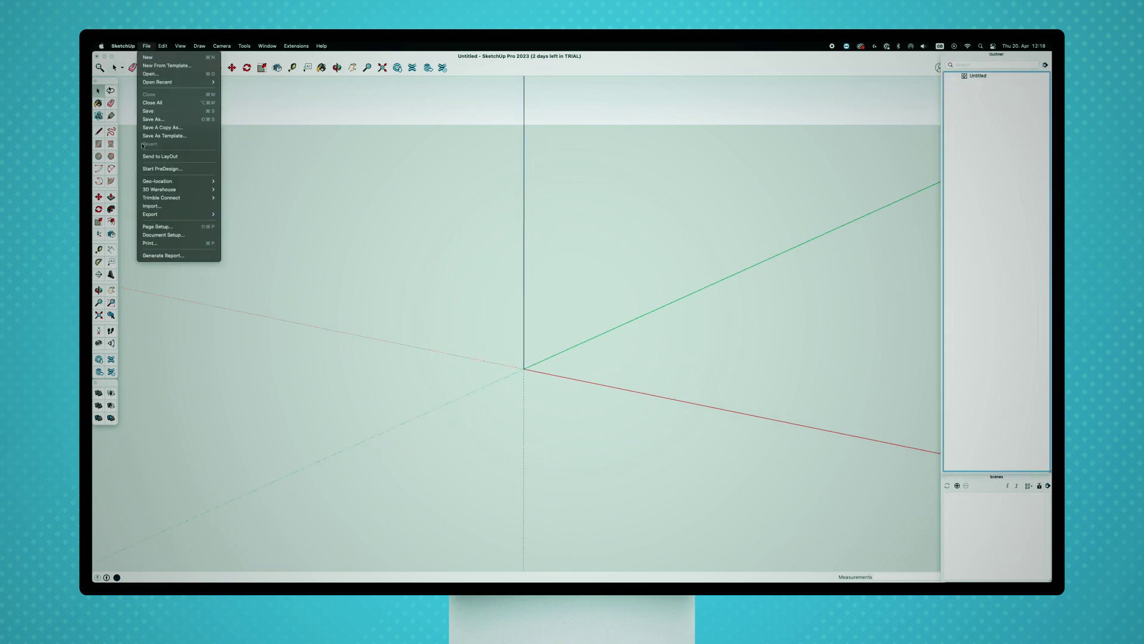
pyautogui.click(173, 202)
pyautogui.click(519, 361)
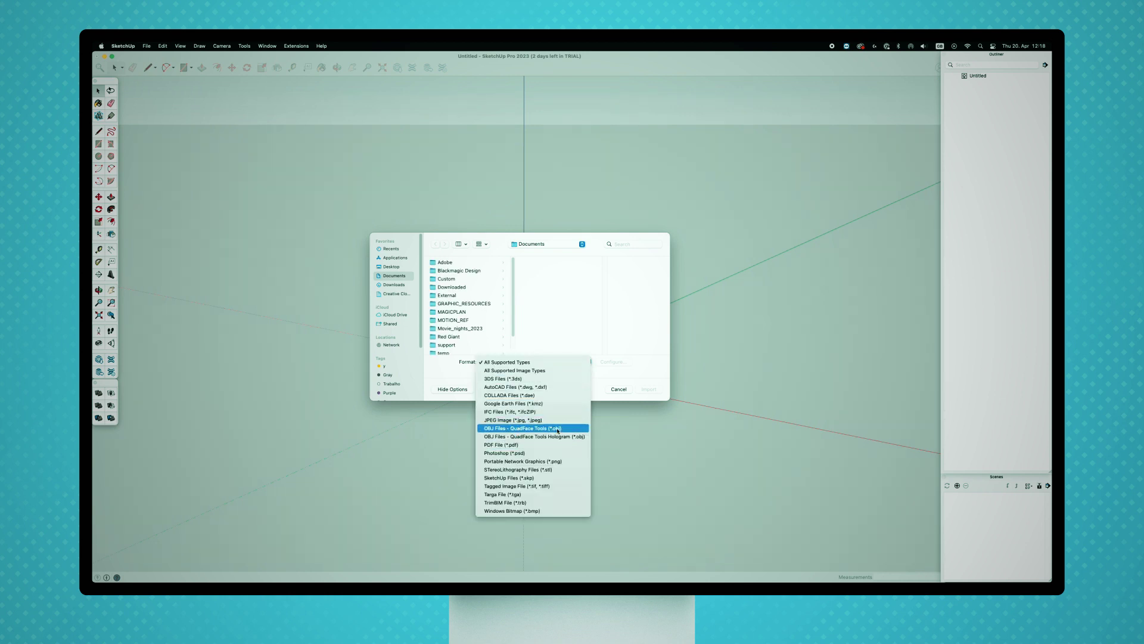
pyautogui.click(558, 429)
pyautogui.click(397, 269)
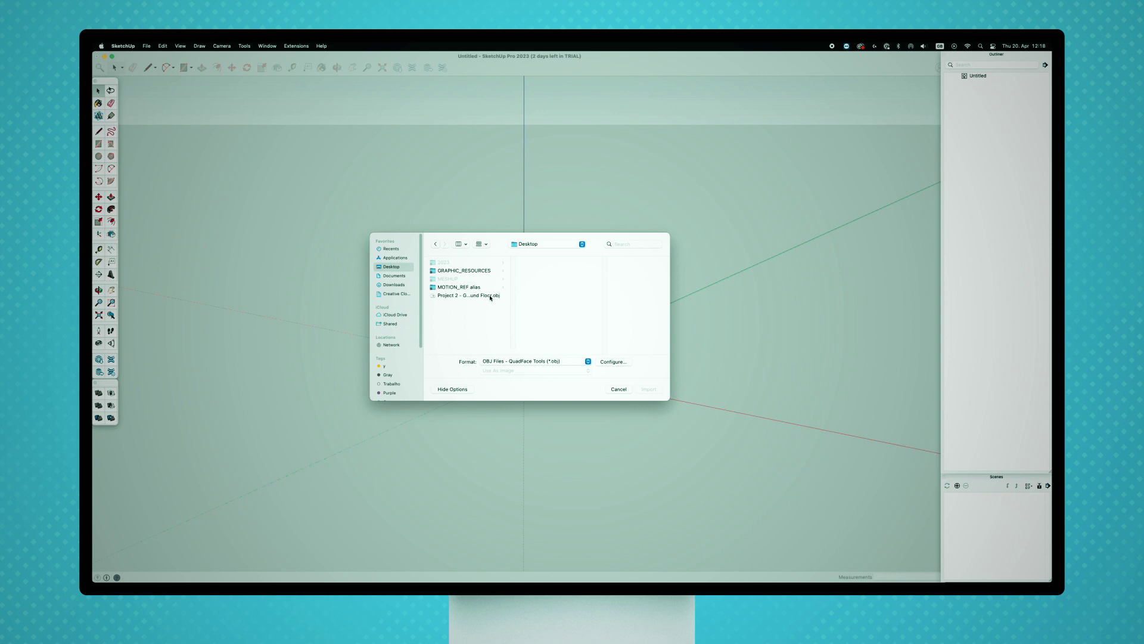
pyautogui.click(491, 296)
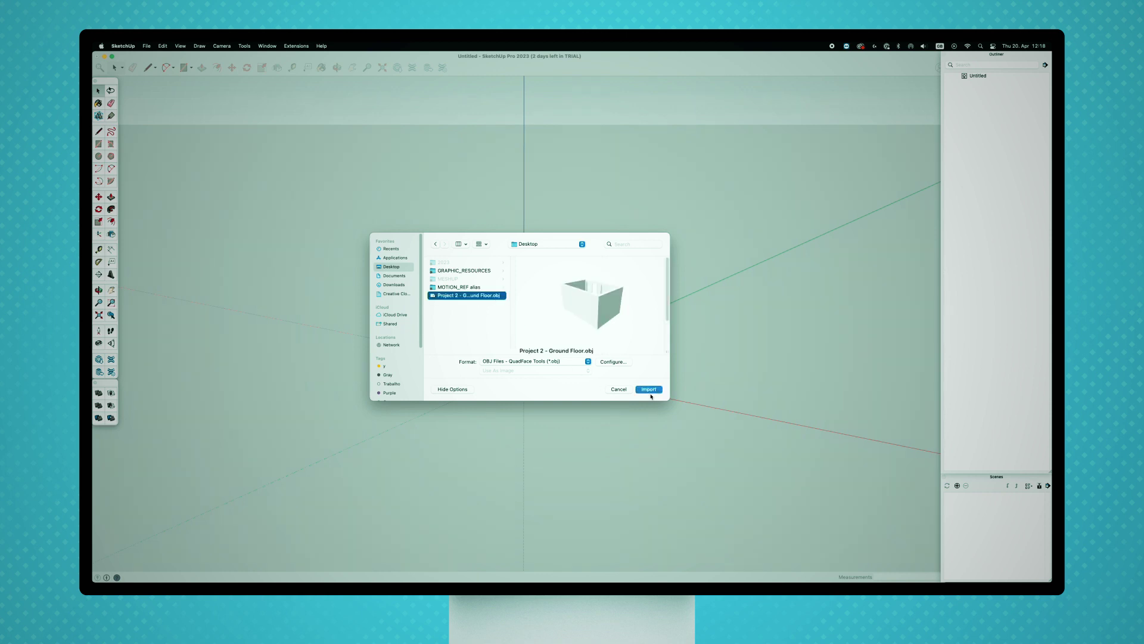
# Step: Import the room with units set to Meters, then orbit to inspect it
pyautogui.click(613, 362)
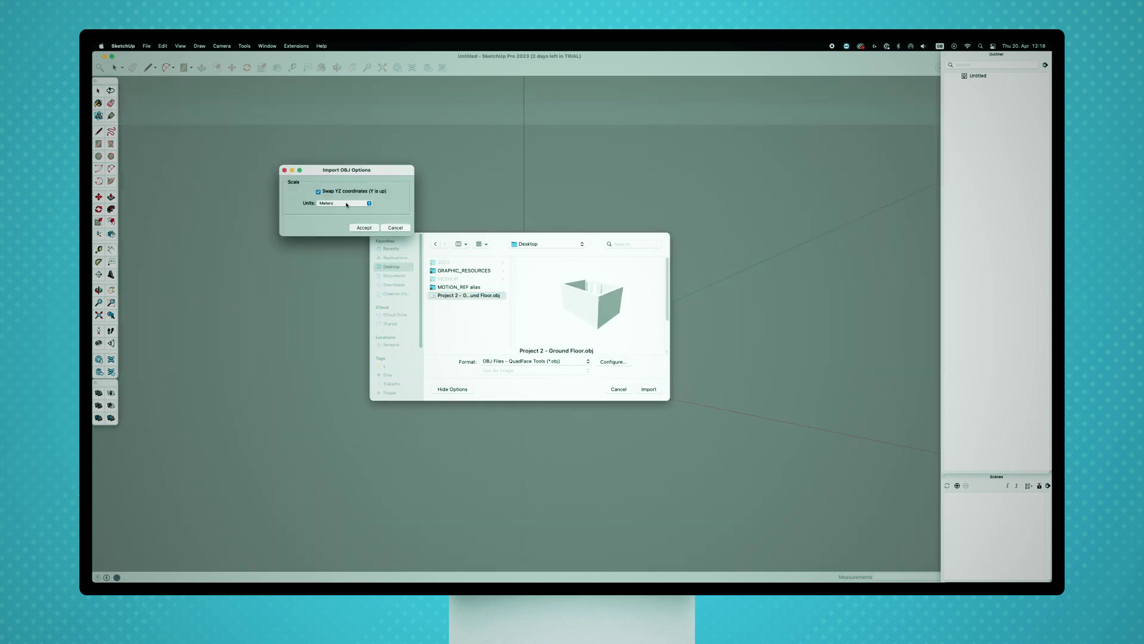
pyautogui.click(347, 205)
pyautogui.click(362, 200)
pyautogui.click(364, 228)
pyautogui.click(648, 389)
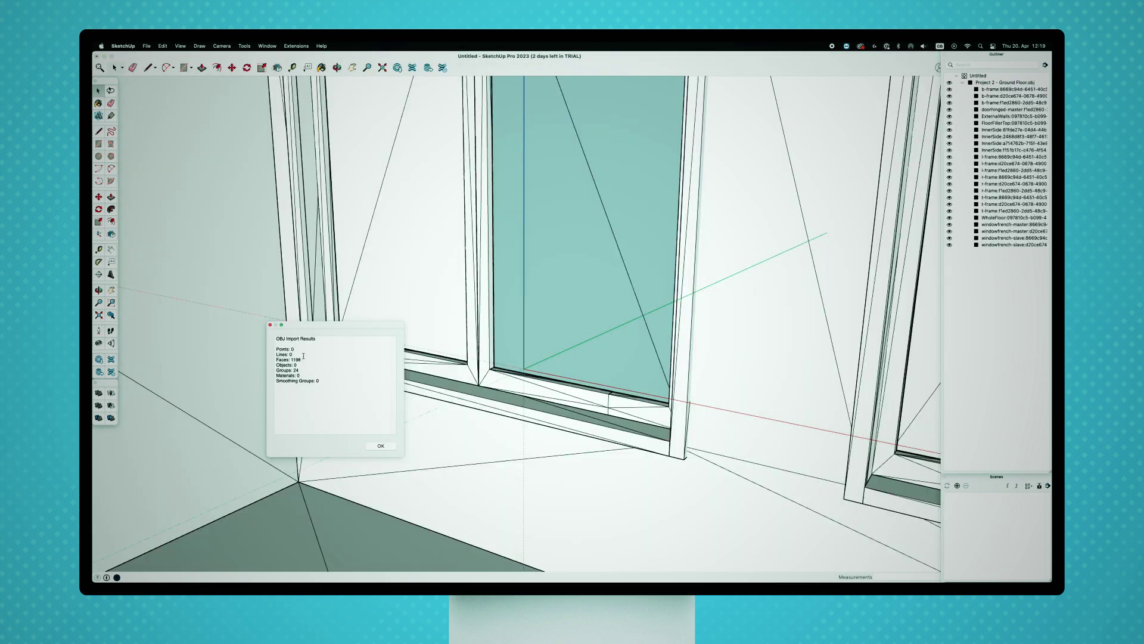
pyautogui.click(271, 325)
pyautogui.scroll(10, 536, 359)
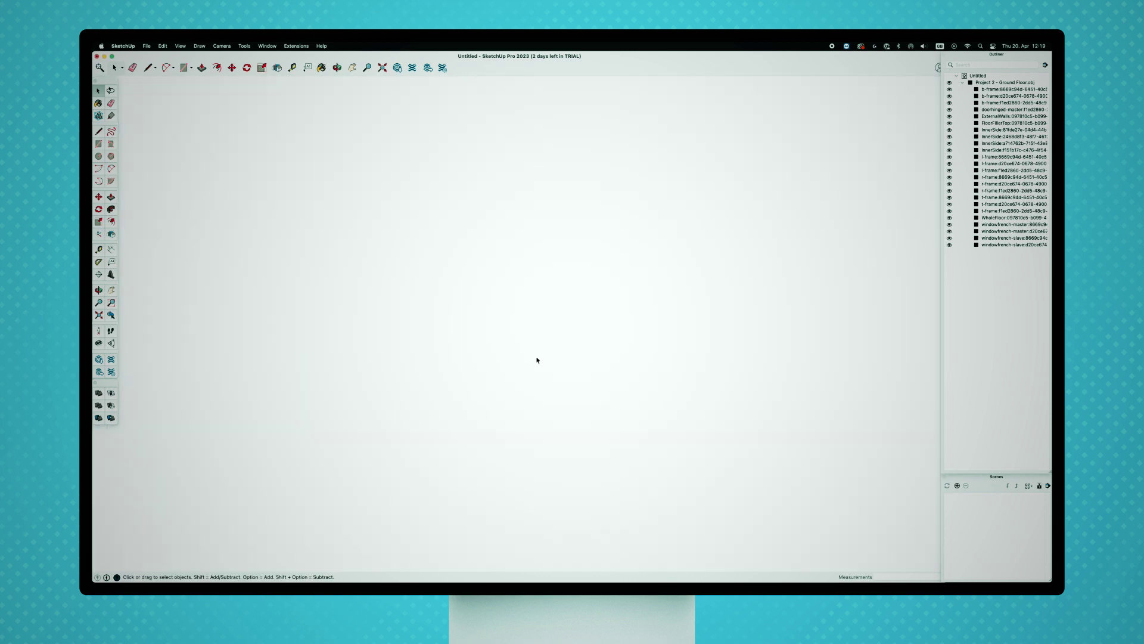
pyautogui.scroll(-15, 543, 382)
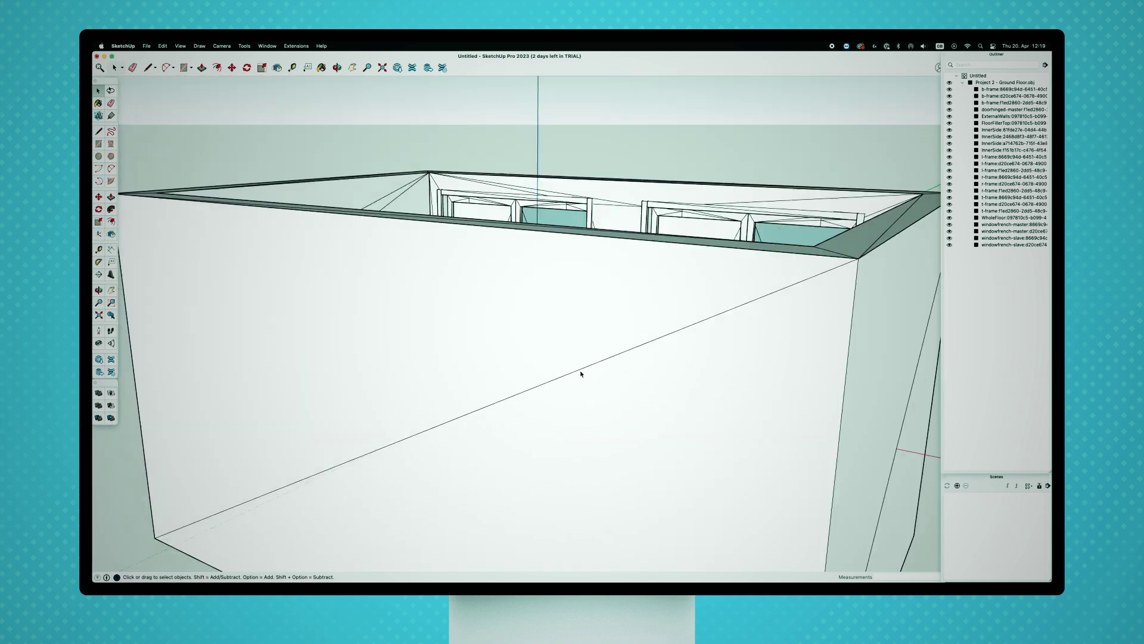
pyautogui.moveTo(522, 371); pyautogui.dragTo(567, 332, button='middle')
pyautogui.scroll(5, 571, 351)
pyautogui.scroll(-5, 567, 332)
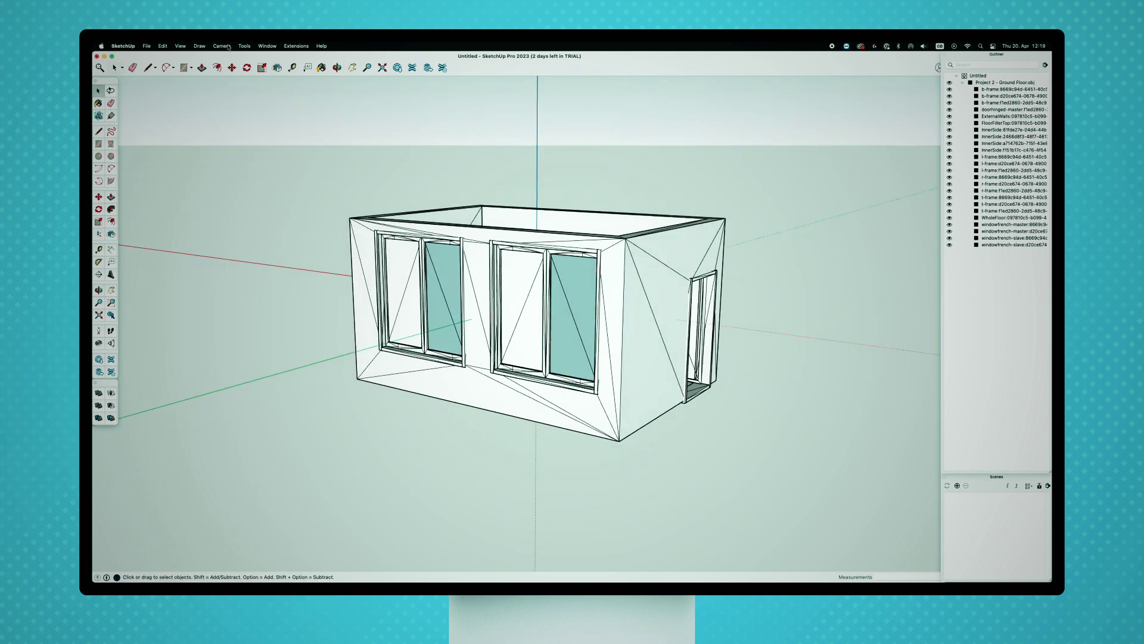
# Step: Switch to the Front view and select the whole imported room group for moving
pyautogui.click(221, 45)
pyautogui.moveTo(276, 75)
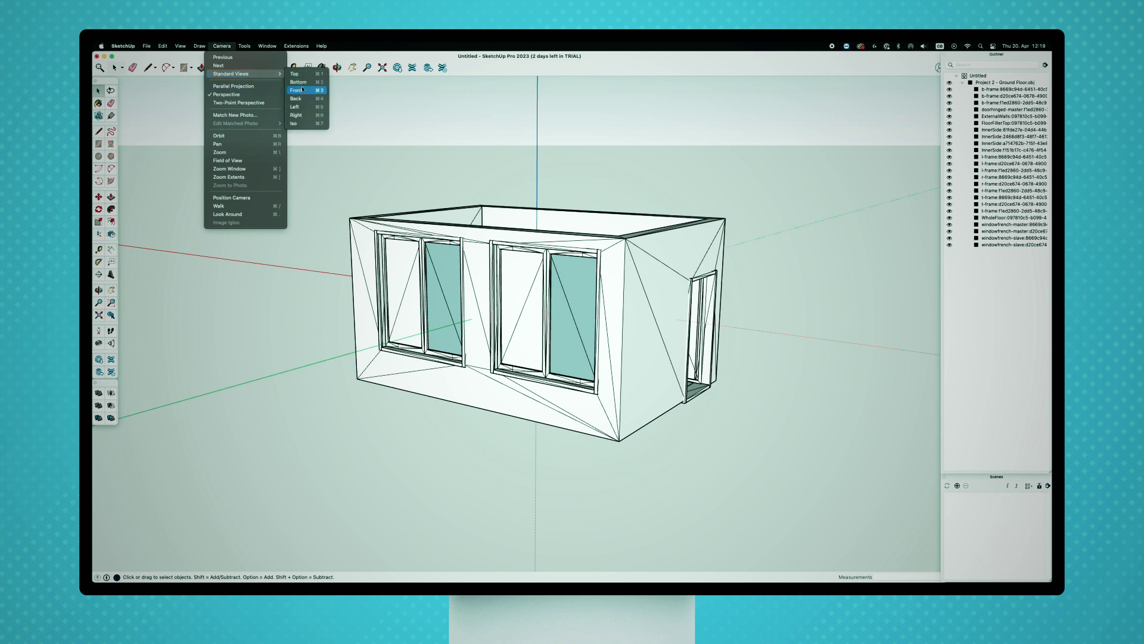
pyautogui.click(303, 89)
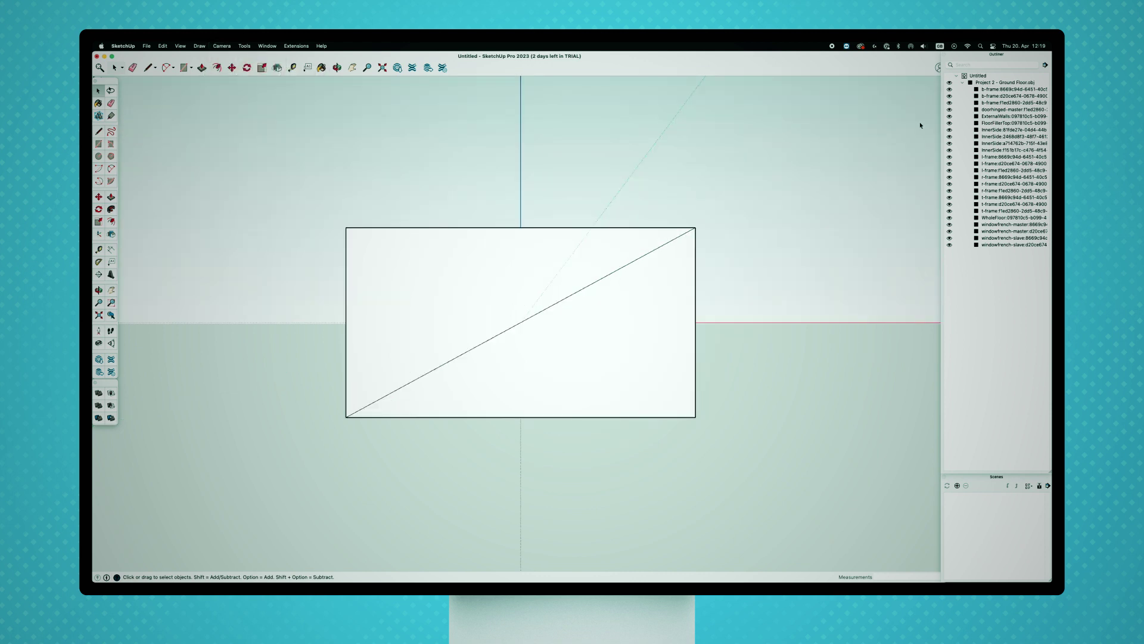
pyautogui.click(964, 82)
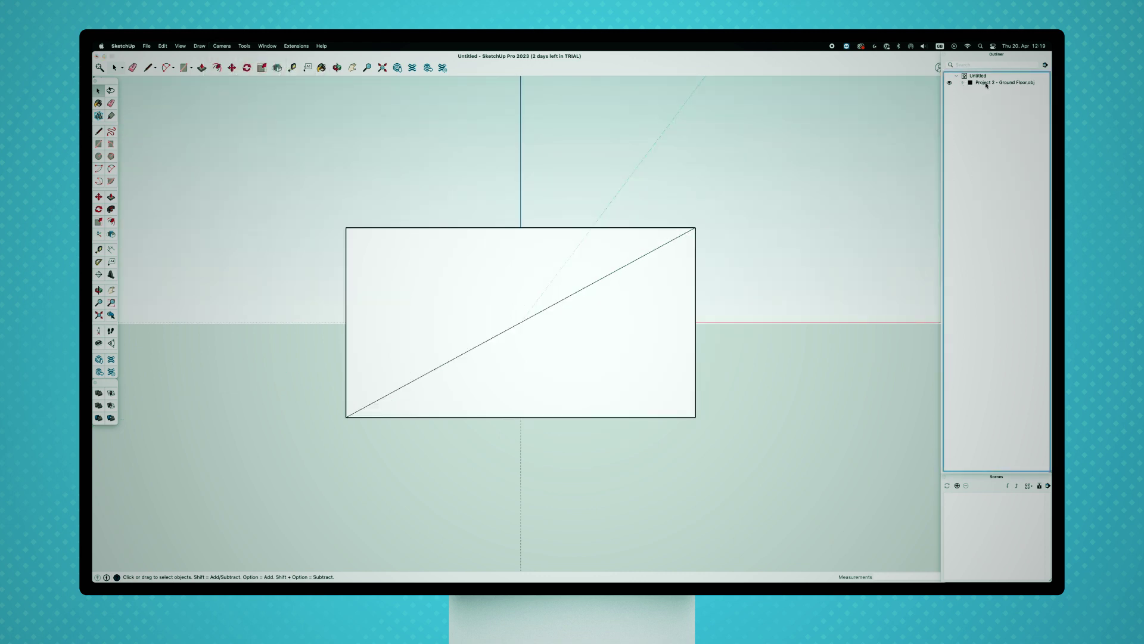
pyautogui.click(989, 82)
pyautogui.click(231, 67)
pyautogui.scroll(5, 495, 360)
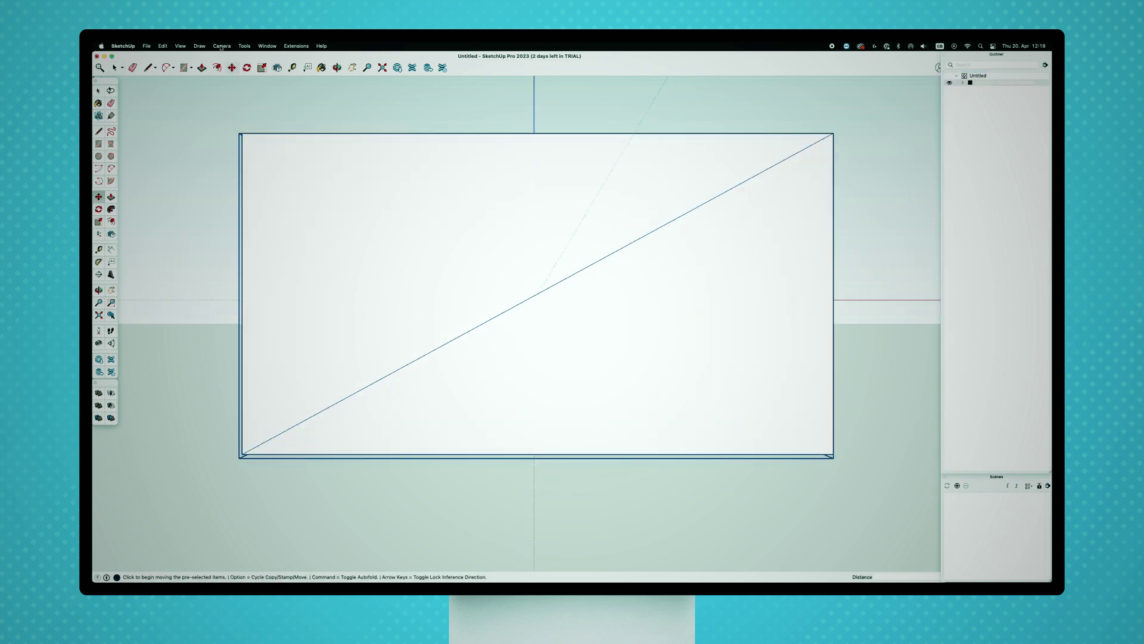
# Step: Switch to parallel projection and move the room model along the vertical axis
pyautogui.click(221, 47)
pyautogui.click(250, 87)
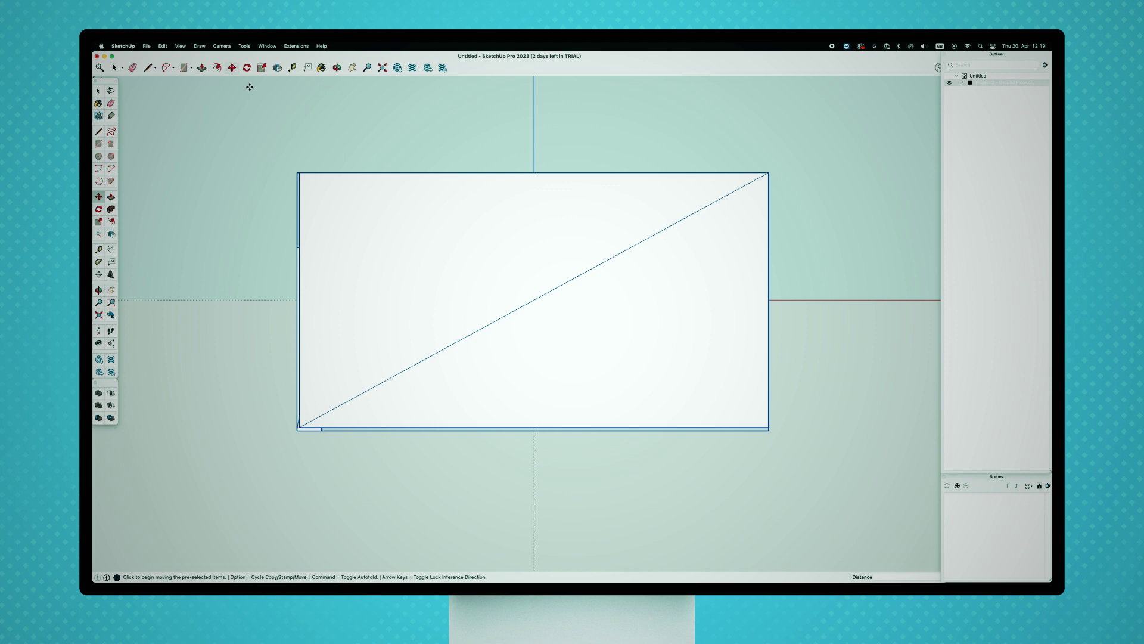
pyautogui.click(535, 389)
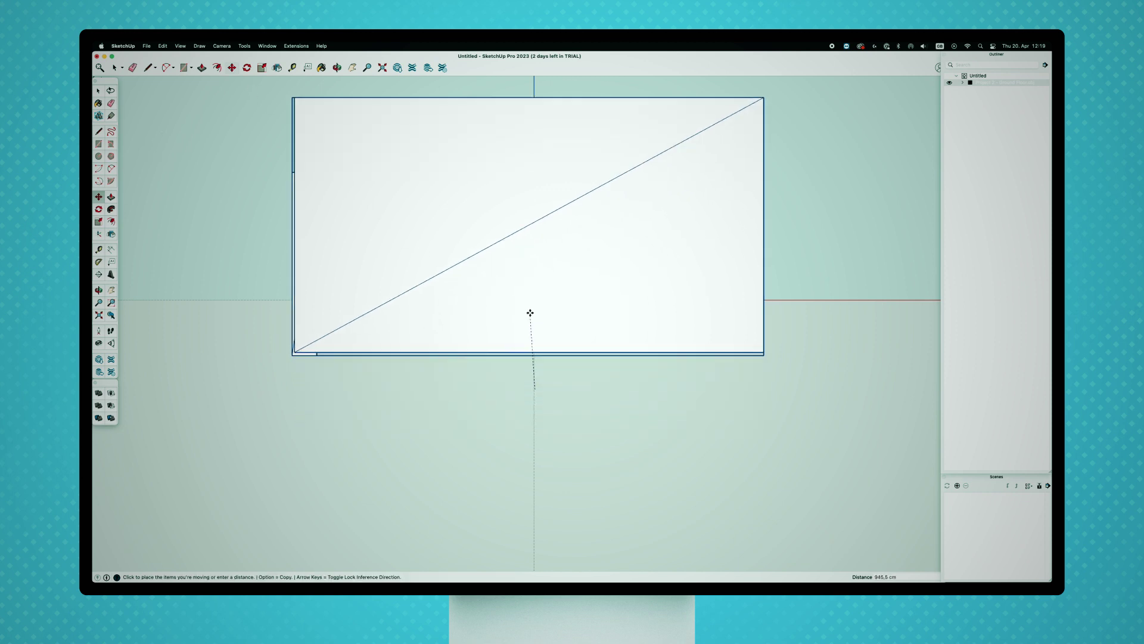
pyautogui.scroll(4, 378, 307)
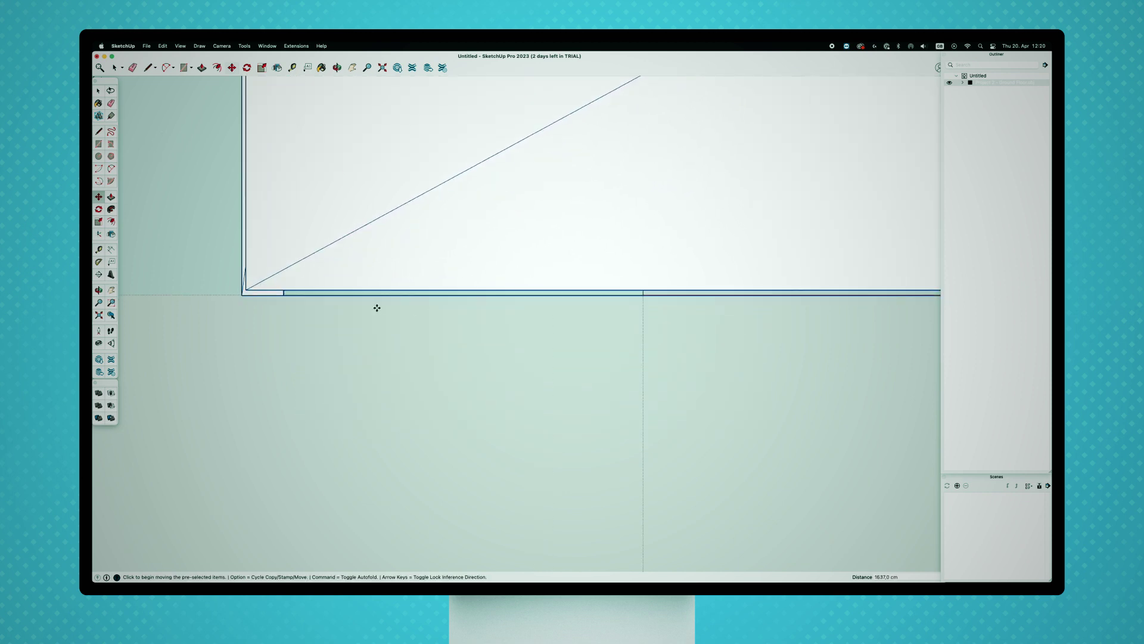
pyautogui.press('Escape')
pyautogui.scroll(-5, 359, 231)
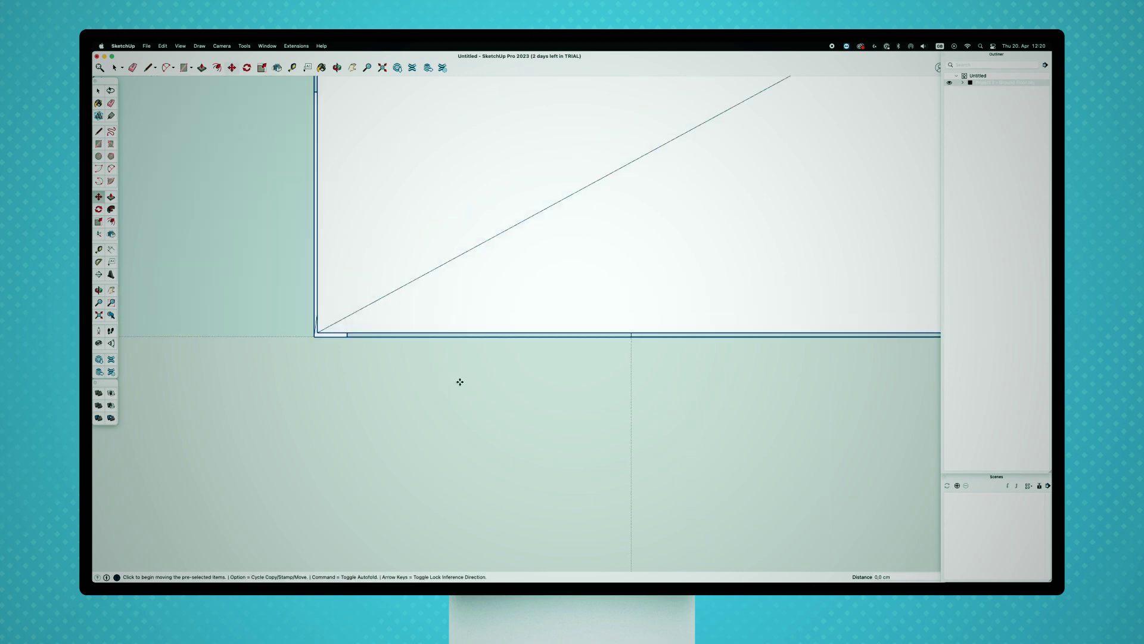
# Step: Orbit to a 3D view of the room box and switch to perspective projection
pyautogui.moveTo(460, 384); pyautogui.dragTo(547, 336, button='middle')
pyautogui.click(222, 46)
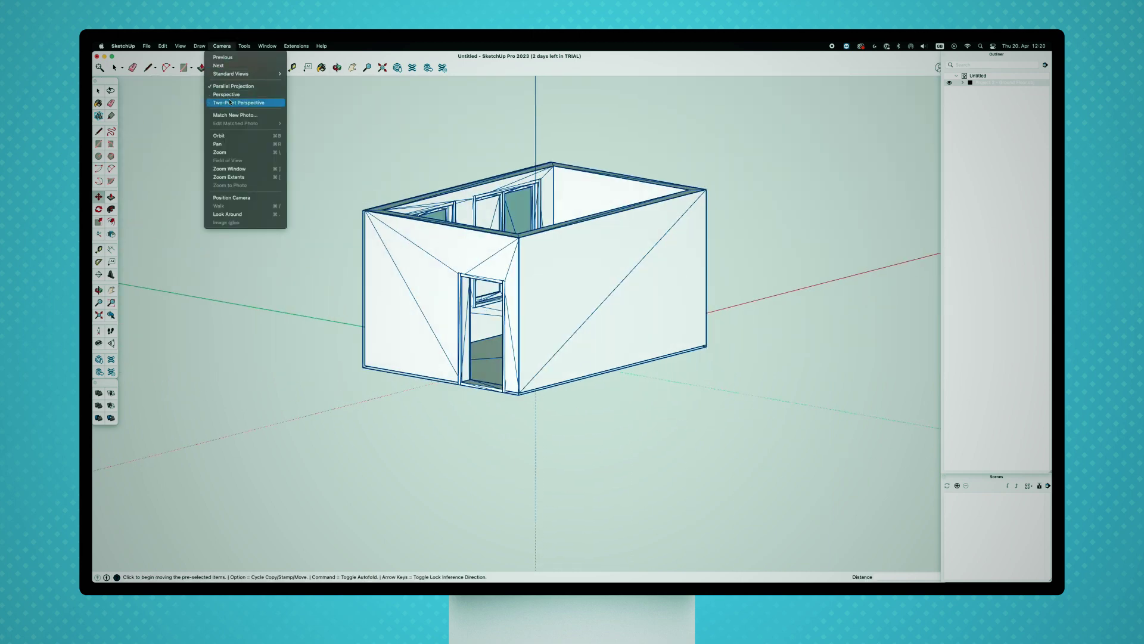
pyautogui.click(244, 101)
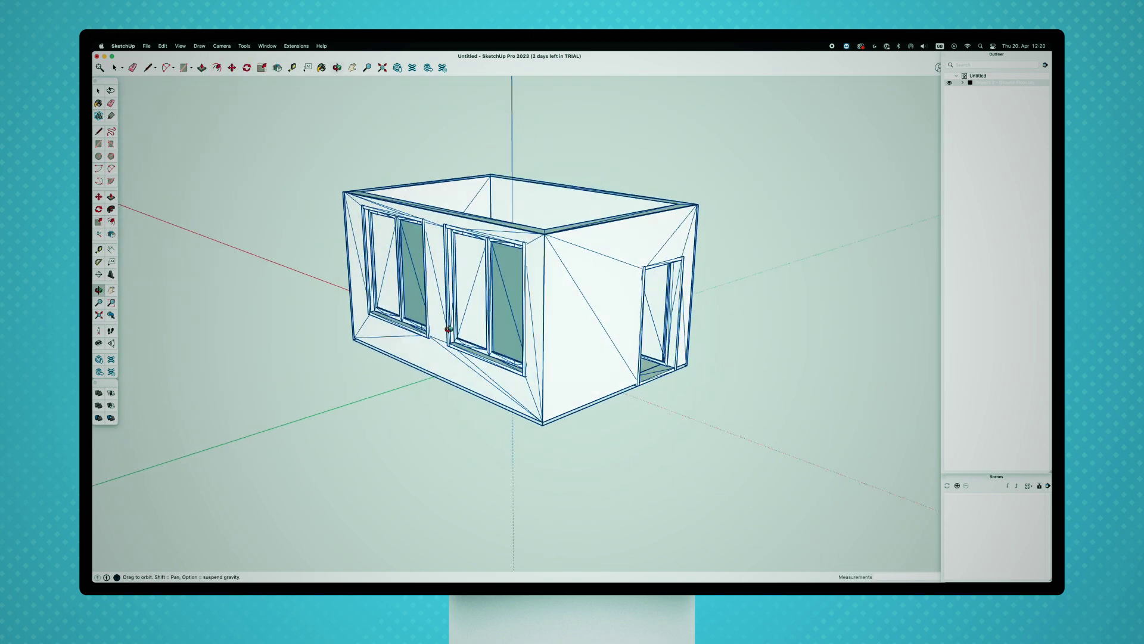
pyautogui.press('space')
# Step: Turn off Edges and Profiles under Edge Style, then orbit to a frontal view
pyautogui.click(254, 308)
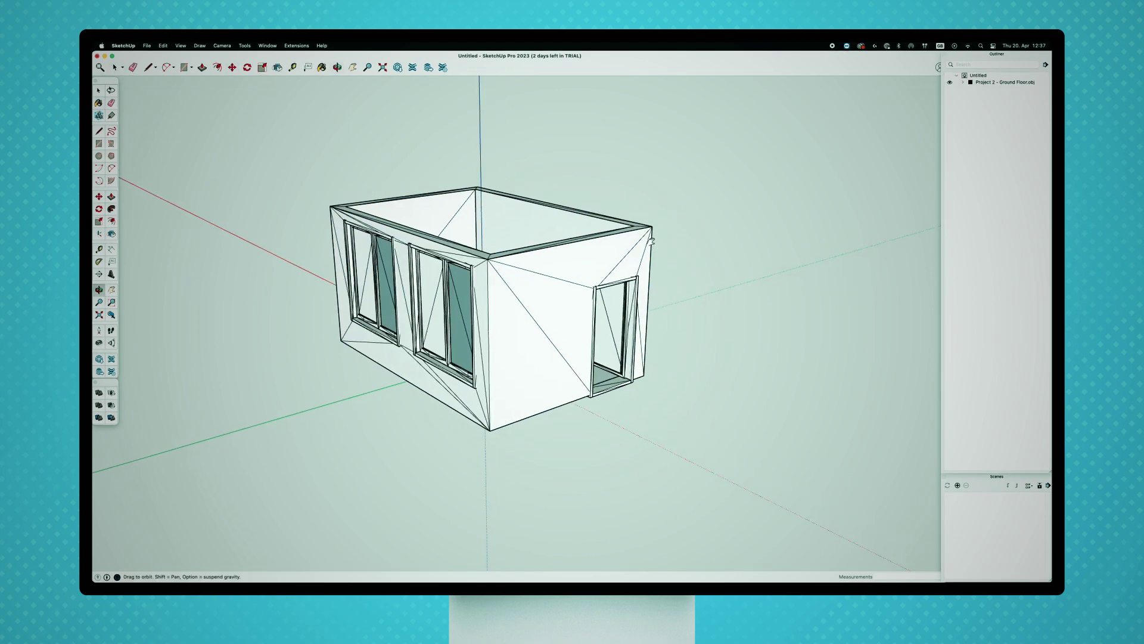
pyautogui.click(181, 46)
pyautogui.moveTo(207, 182)
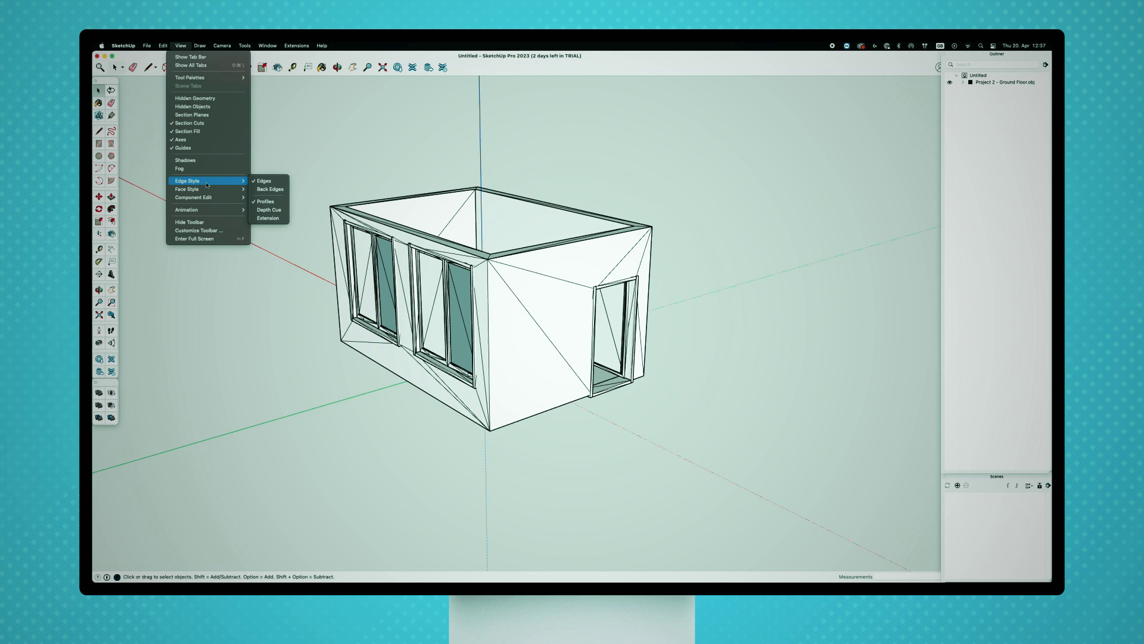
pyautogui.click(267, 186)
pyautogui.click(181, 46)
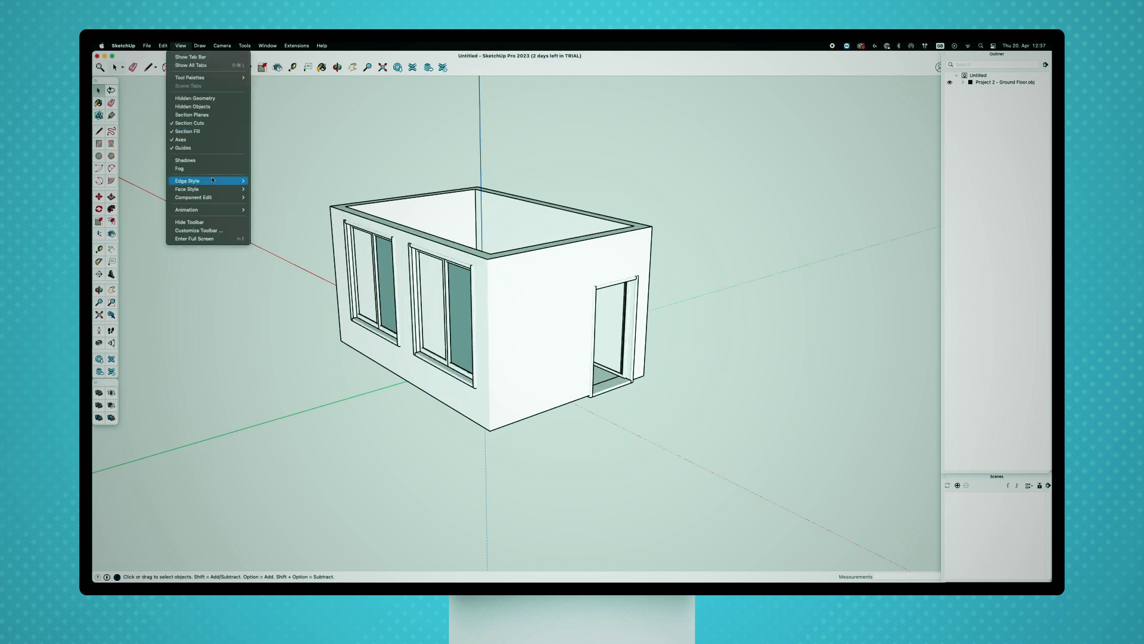
pyautogui.click(265, 202)
pyautogui.moveTo(544, 281); pyautogui.dragTo(626, 261, button='middle')
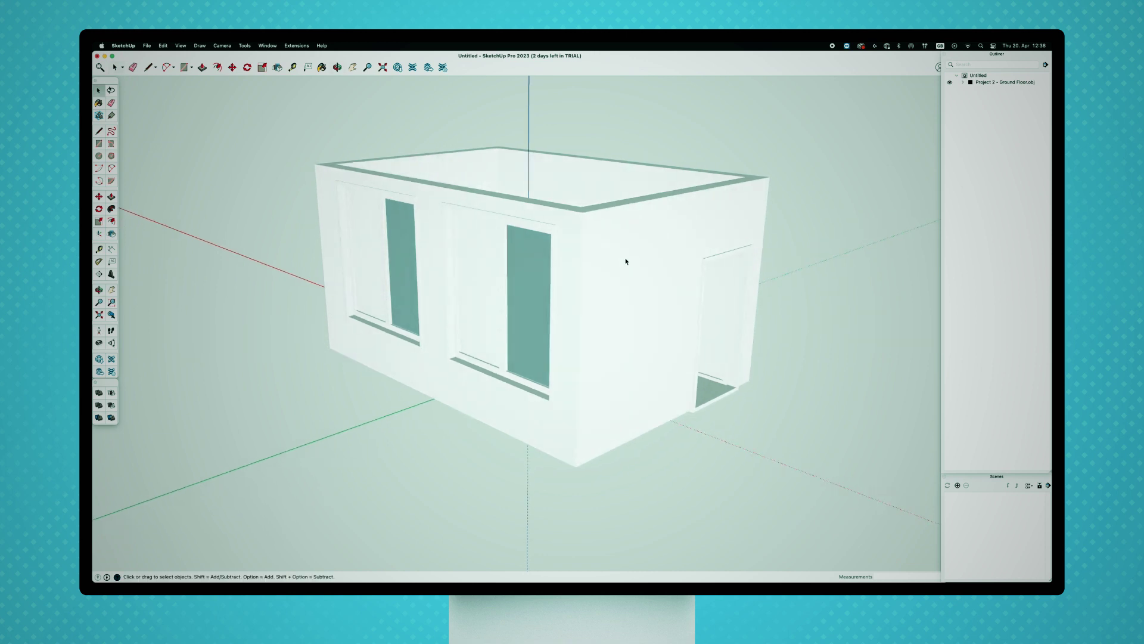
# Step: Step through the imported model's window and frame components in the Outliner
pyautogui.click(964, 83)
pyautogui.click(978, 245)
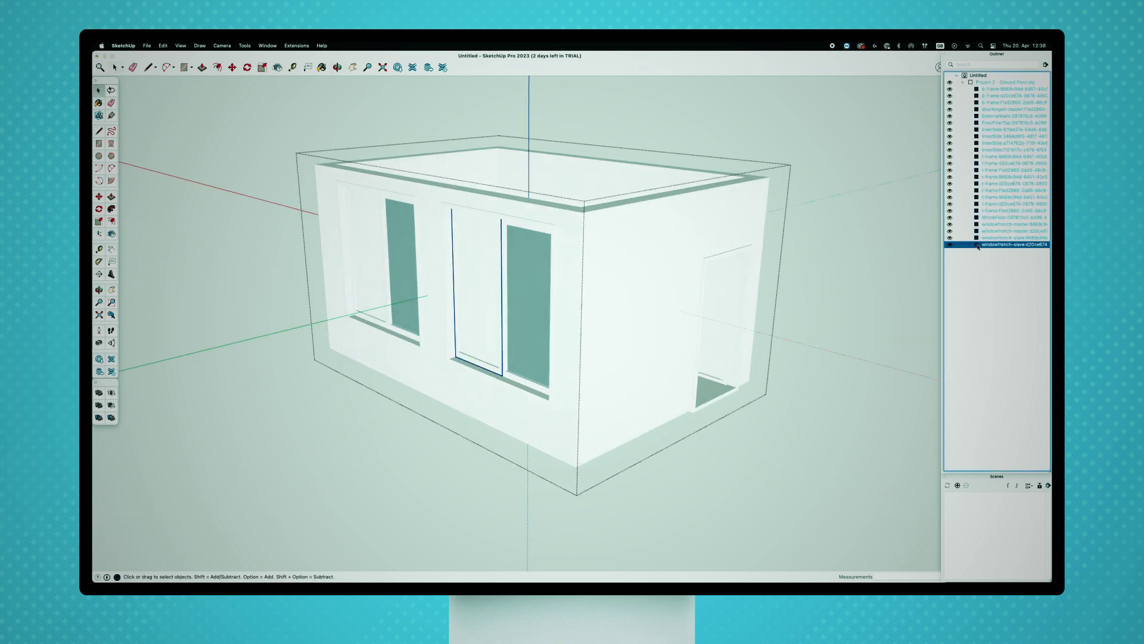
pyautogui.click(966, 238)
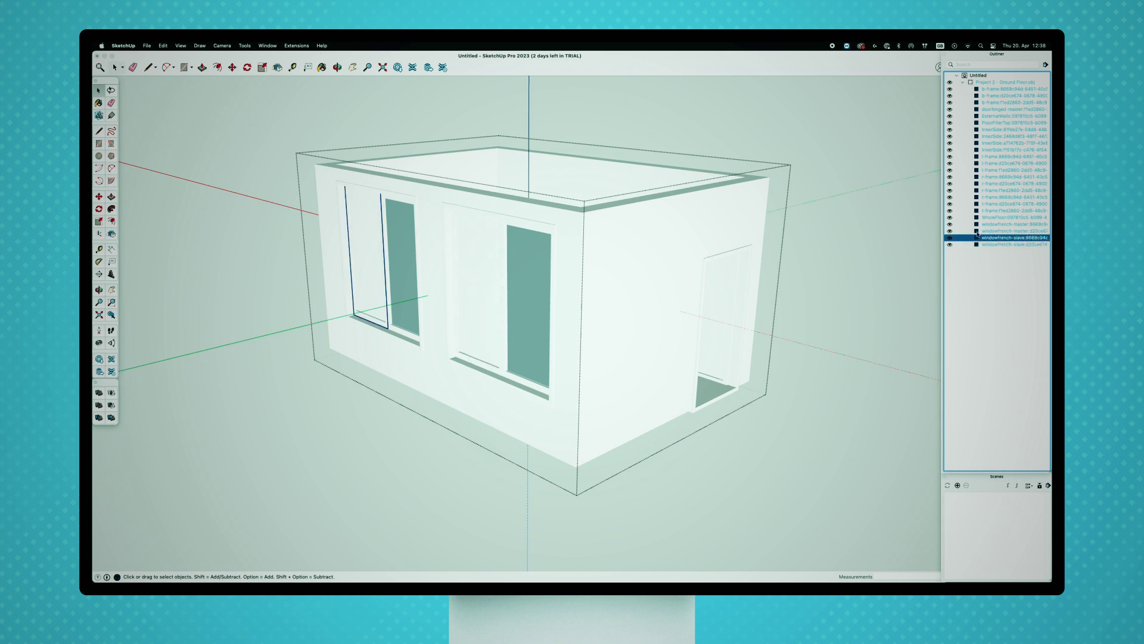
pyautogui.click(979, 231)
pyautogui.click(979, 224)
pyautogui.click(978, 218)
pyautogui.click(979, 211)
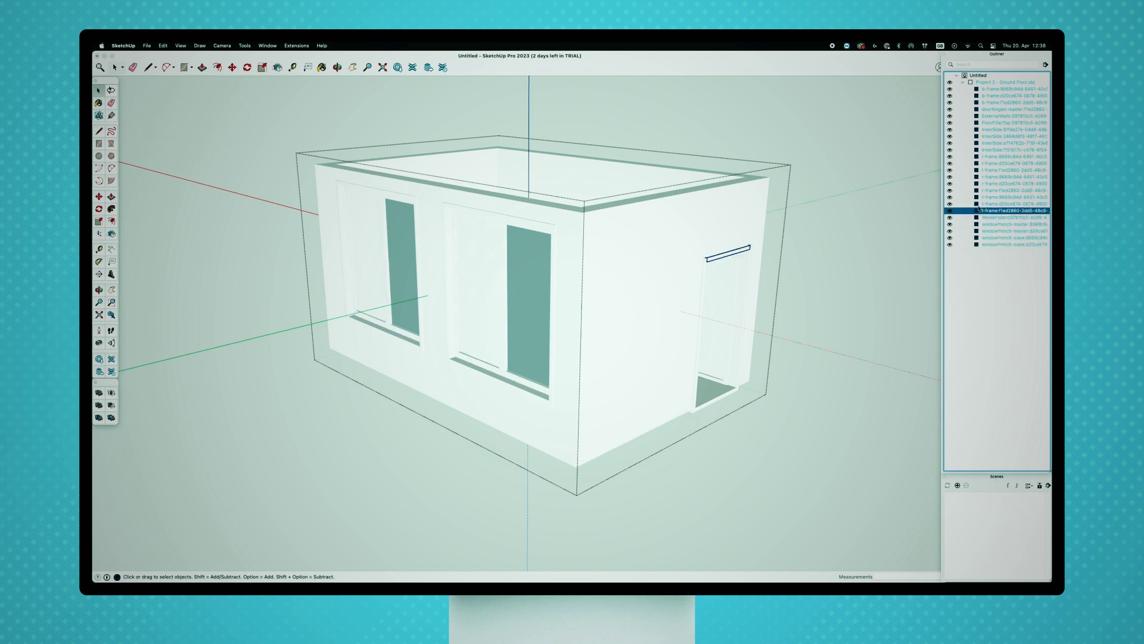
pyautogui.click(979, 204)
# Step: Open the Materials panel, enter the house group, and select the external walls
pyautogui.click(267, 45)
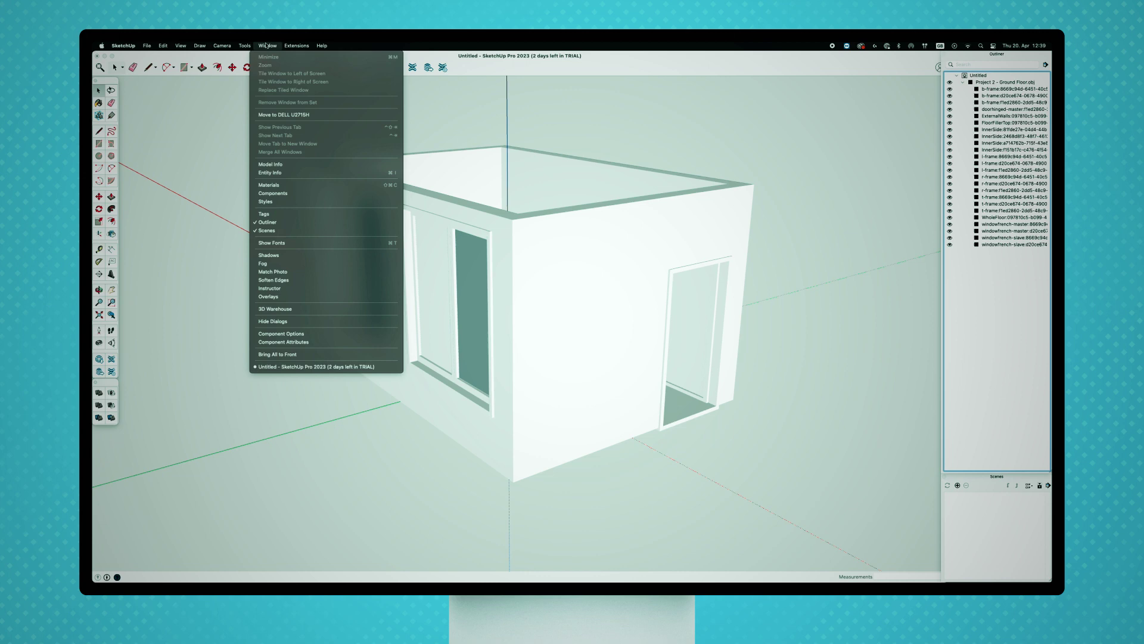
pyautogui.click(308, 185)
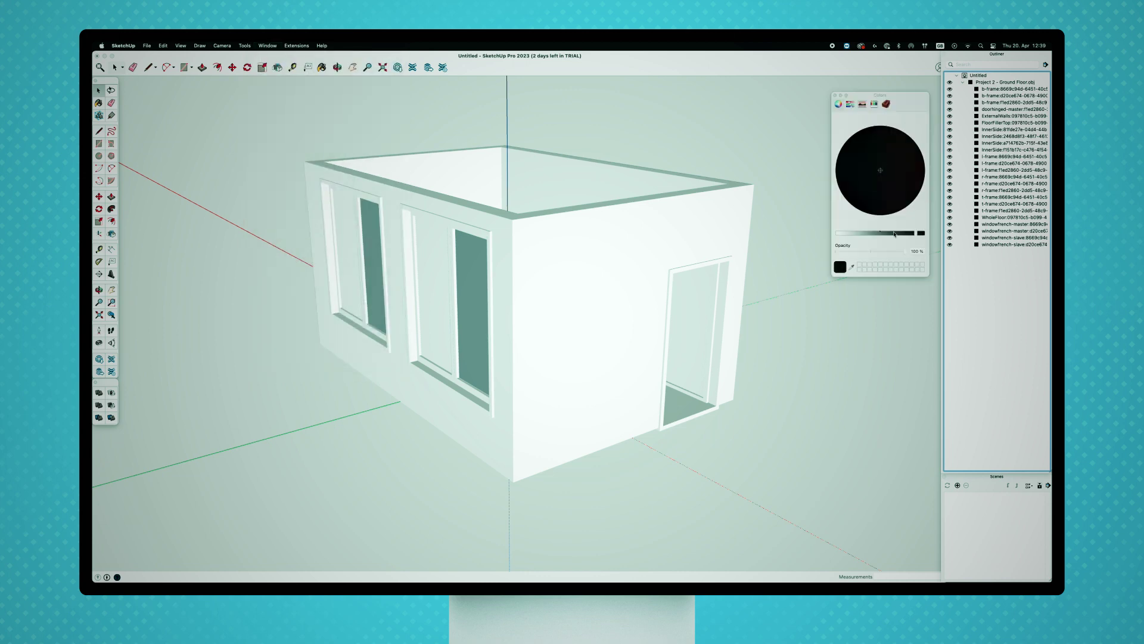
pyautogui.click(894, 234)
pyautogui.moveTo(620, 310); pyautogui.dragTo(616, 263, button='middle')
pyautogui.click(616, 263)
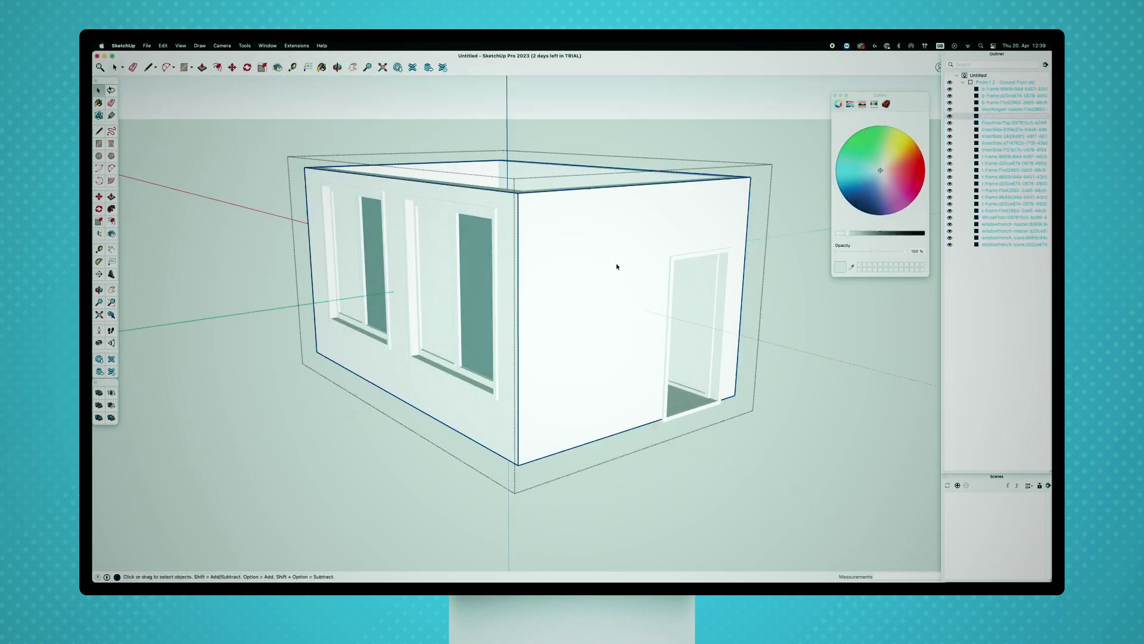
pyautogui.doubleClick(617, 267)
pyautogui.click(632, 247)
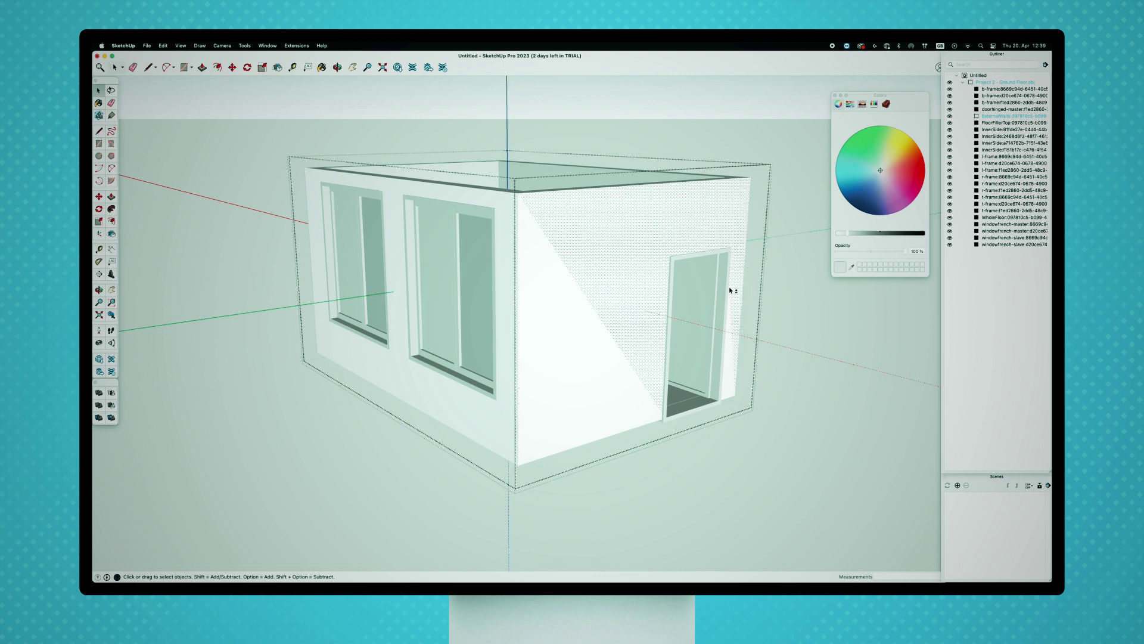
# Step: Paint the wall with the door teal and orbit around the result
pyautogui.moveTo(730, 290); pyautogui.dragTo(542, 349, button='middle')
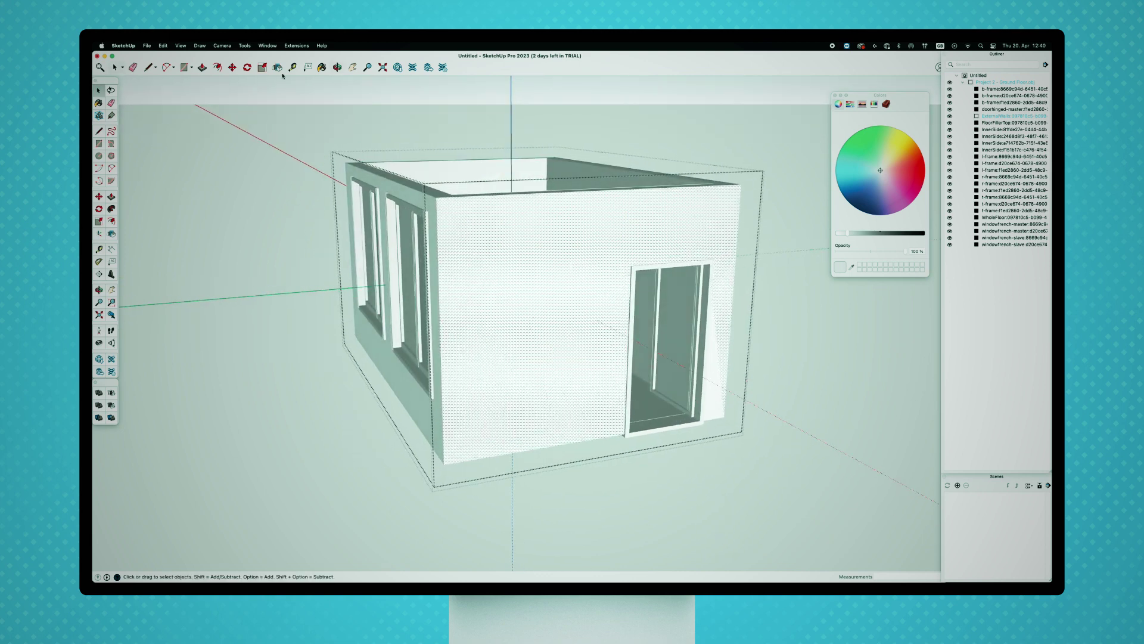
pyautogui.click(871, 169)
pyautogui.click(482, 262)
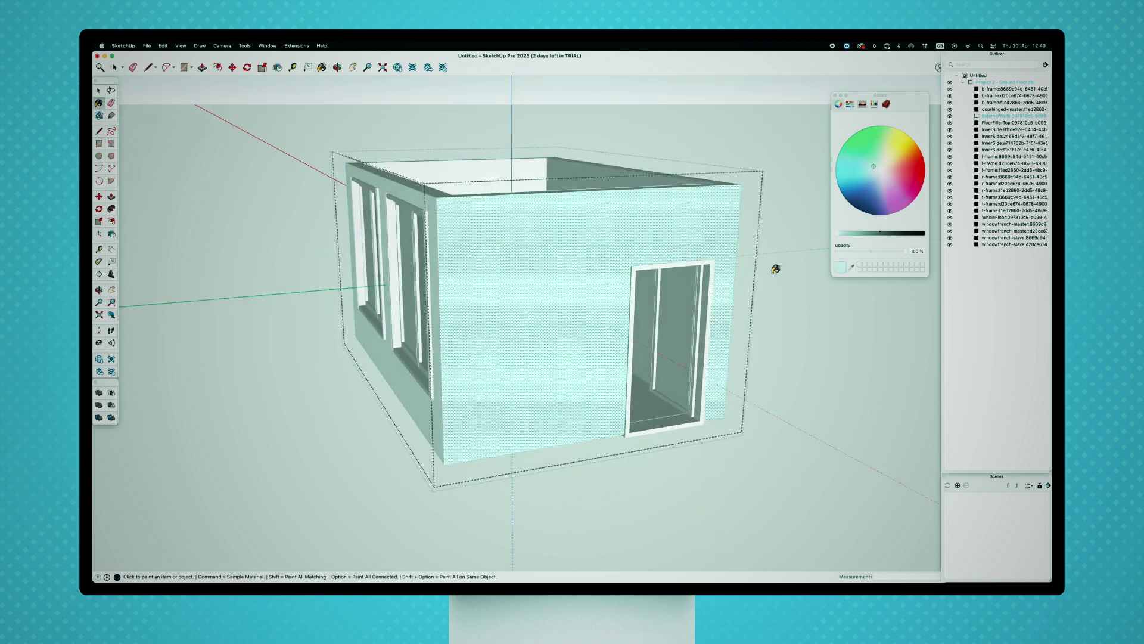
pyautogui.moveTo(446, 304); pyautogui.dragTo(534, 314, button='middle')
pyautogui.click(115, 68)
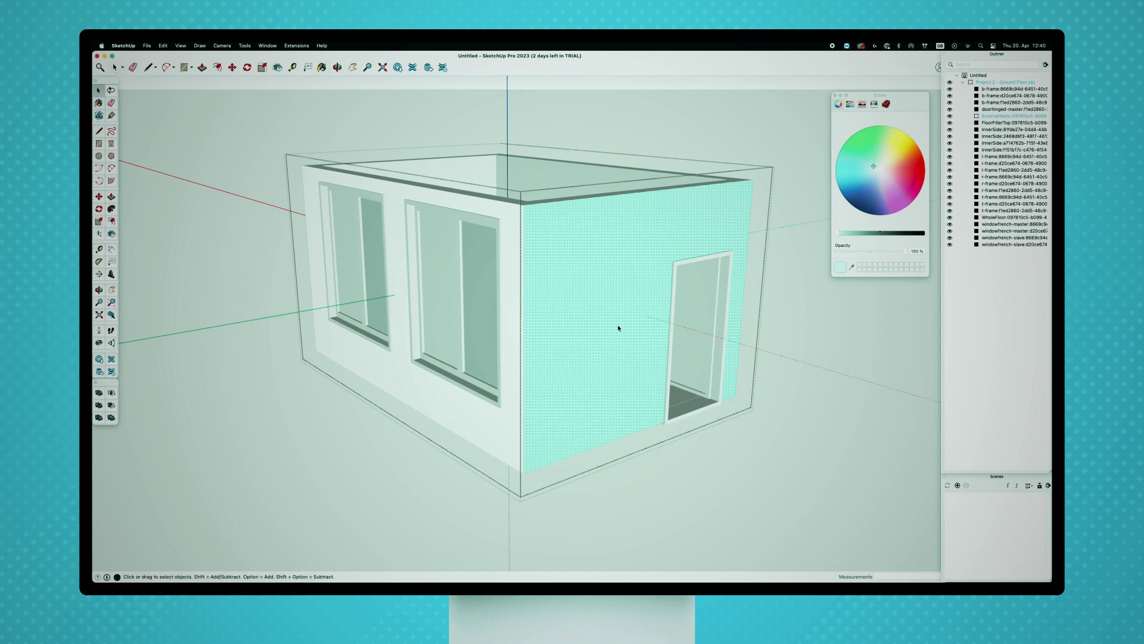
pyautogui.click(777, 413)
pyautogui.moveTo(777, 413); pyautogui.dragTo(567, 382, button='middle')
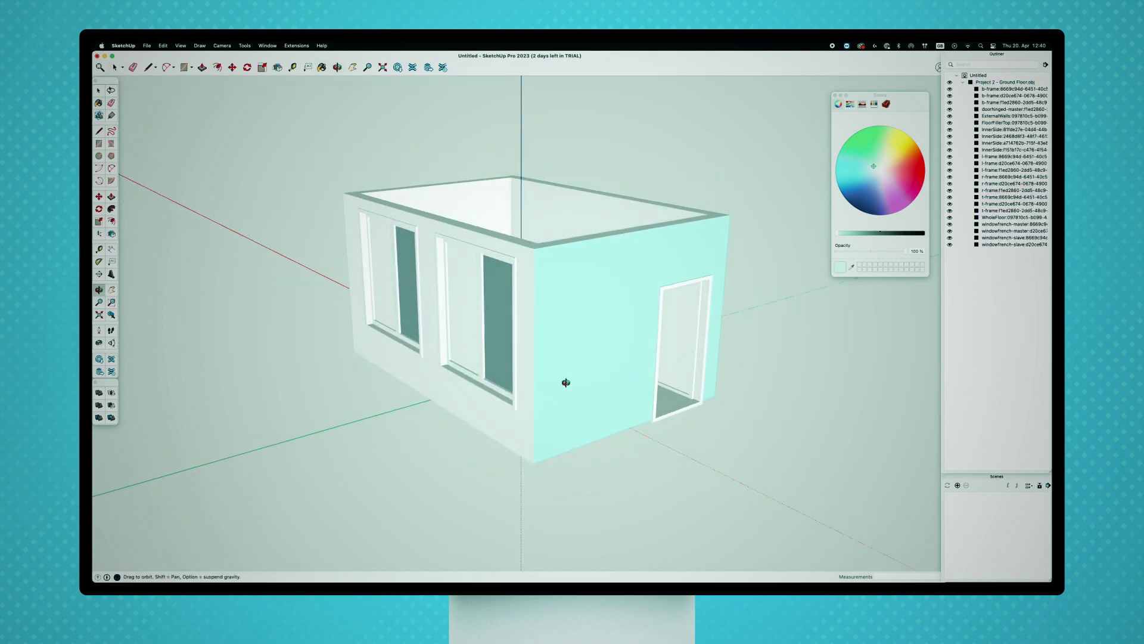
# Step: Save the model as project_02
pyautogui.click(146, 46)
pyautogui.click(173, 119)
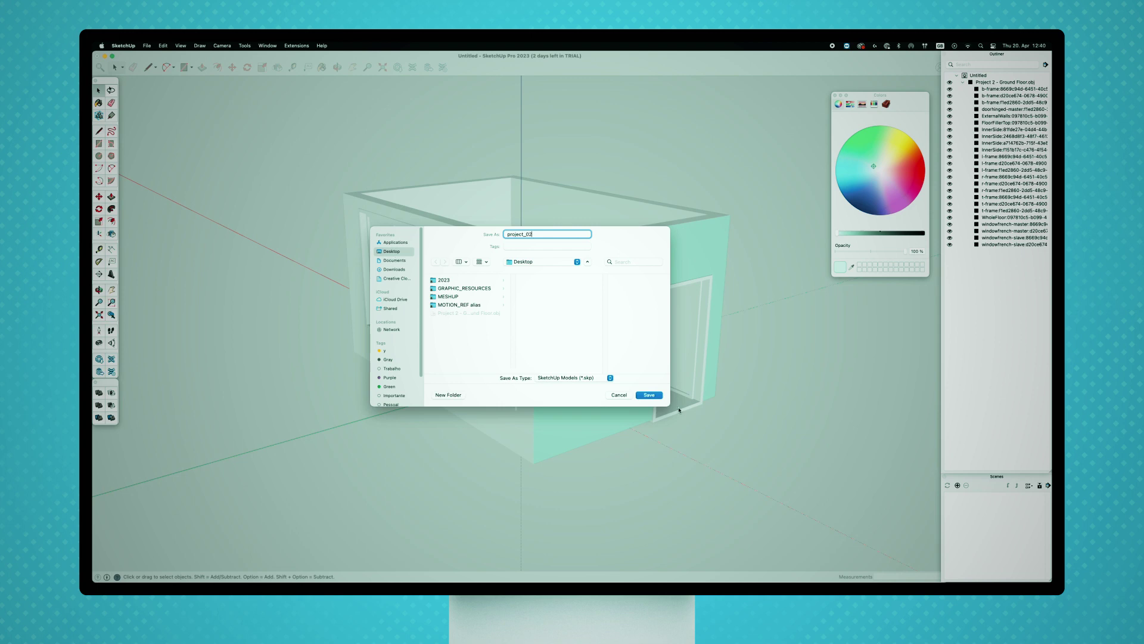
pyautogui.press('Return')
pyautogui.moveTo(429, 414)
pyautogui.mouseDown(button='middle')
pyautogui.moveTo(542, 401)
pyautogui.moveTo(418, 428)
pyautogui.mouseUp(button='middle')
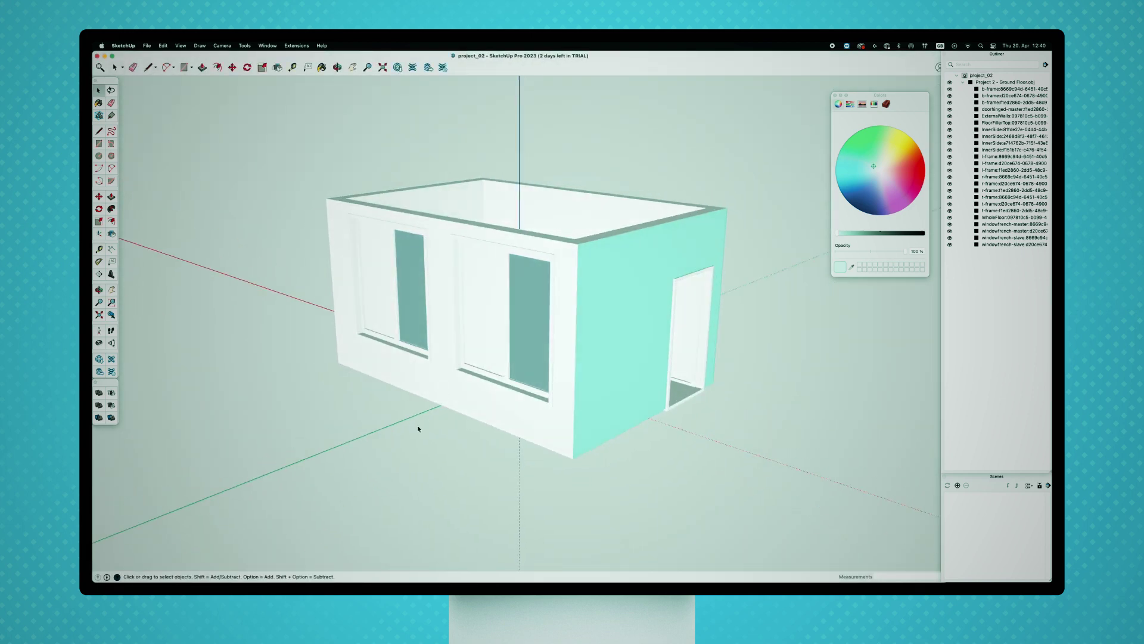
# Step: Close the project_02 model window with Cmd+W
pyautogui.press('super+w')
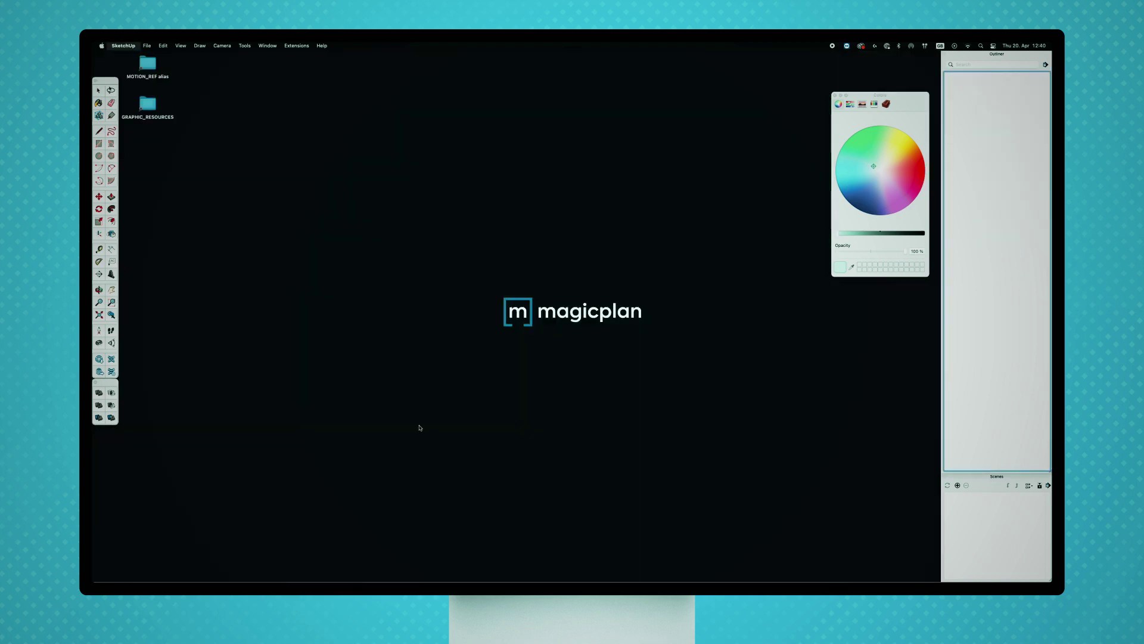